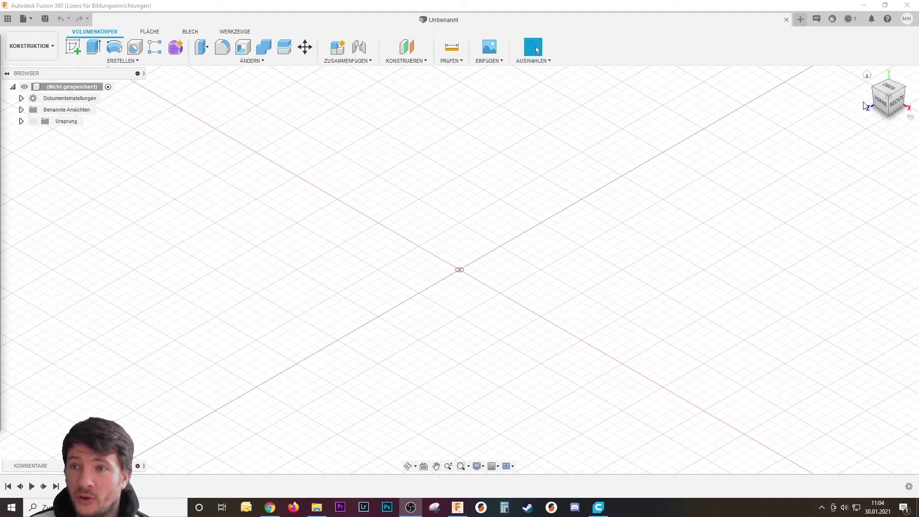
# Step: Start a new sketch on the XY ground plane
pyautogui.moveTo(885, 92); pyautogui.dragTo(696, 225)
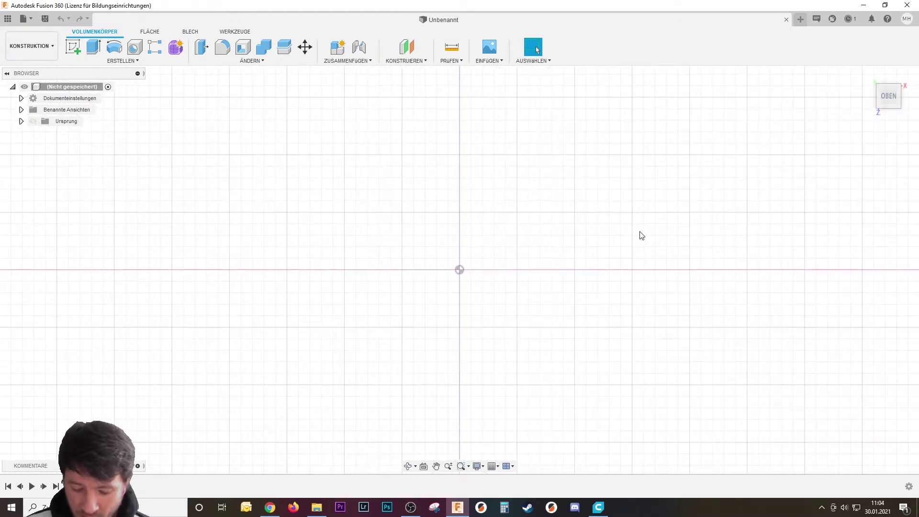
pyautogui.click(73, 48)
pyautogui.click(477, 294)
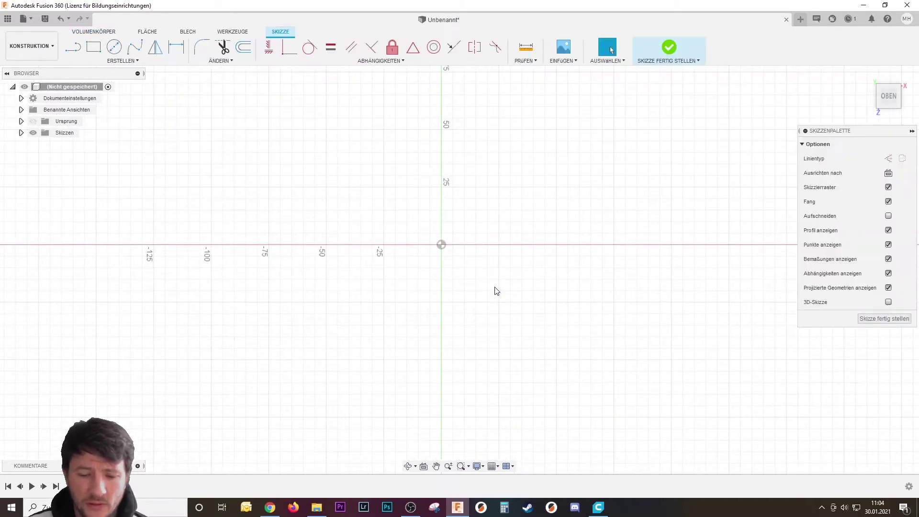
# Step: Draw a 114.8 × 5.9 mm rectangle from the origin and select its profile
pyautogui.click(94, 46)
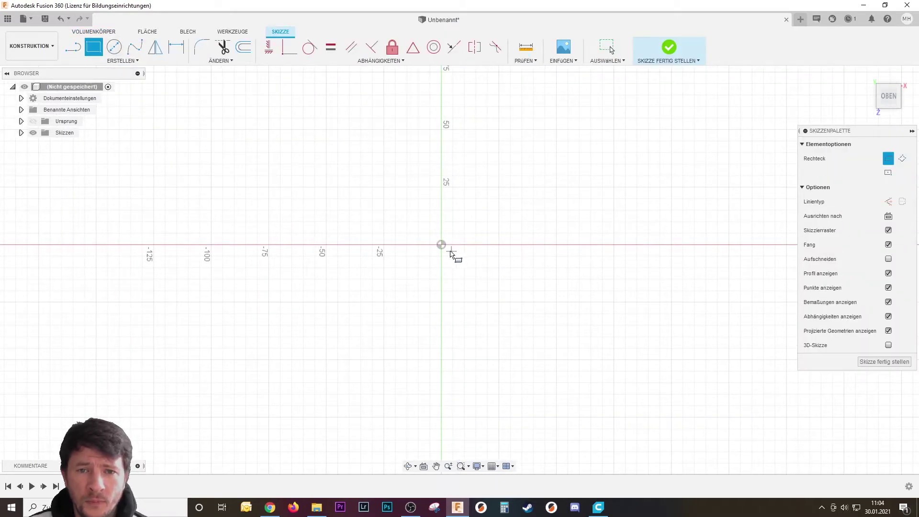
pyautogui.click(441, 245)
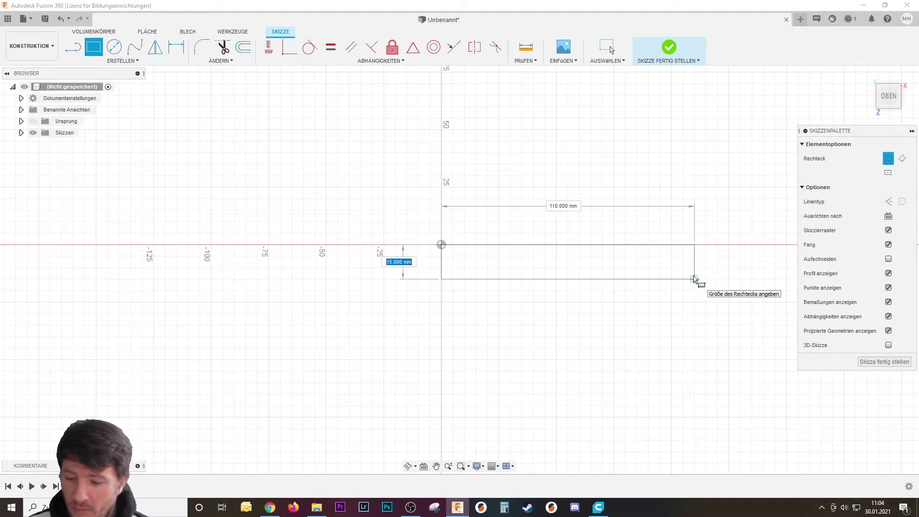
pyautogui.press('Tab')
pyautogui.write('1')
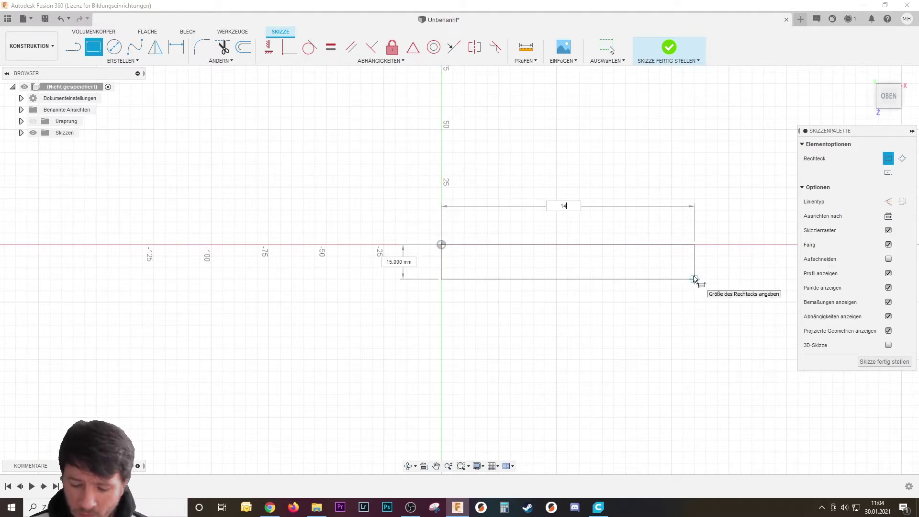
pyautogui.write('4')
pyautogui.write('14')
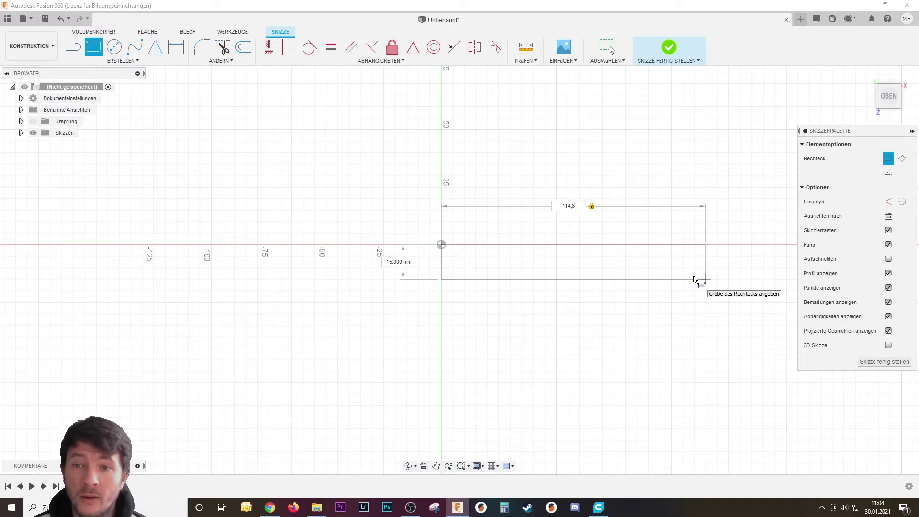
pyautogui.press('Tab')
pyautogui.write('5.9')
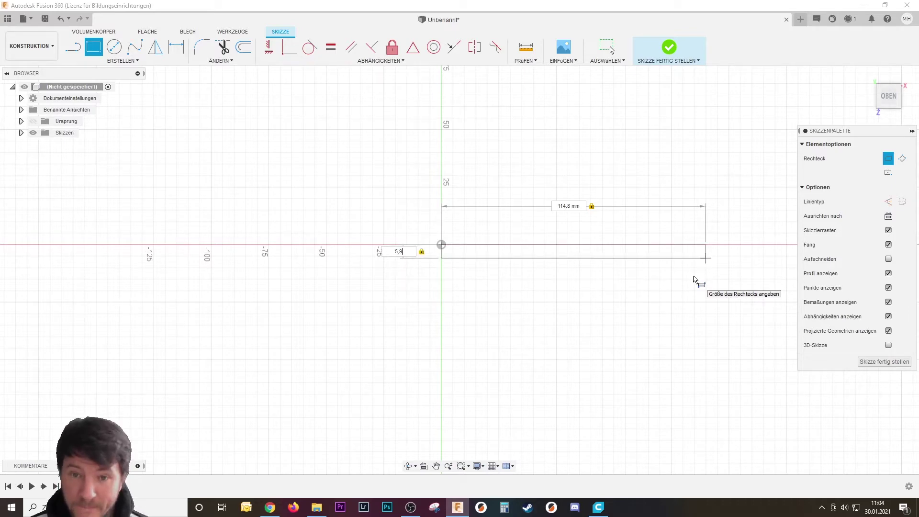
pyautogui.press('Return')
pyautogui.press('Escape')
pyautogui.click(651, 255)
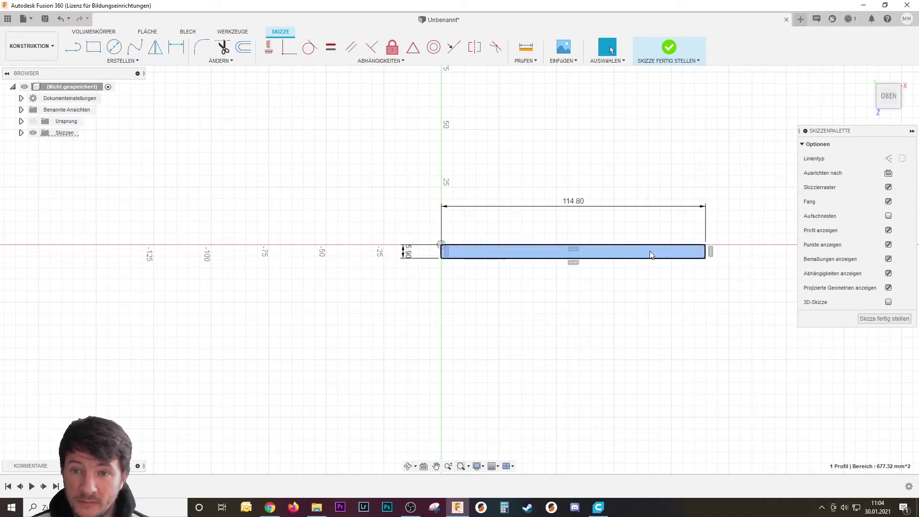
# Step: Extrude the rectangle 40 mm into a solid plate body
pyautogui.write('e')
pyautogui.write('40')
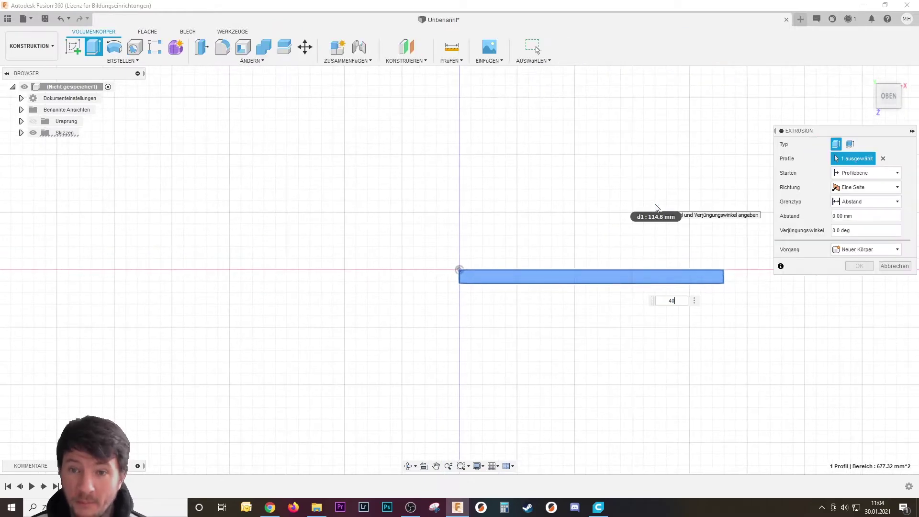
pyautogui.press('Return')
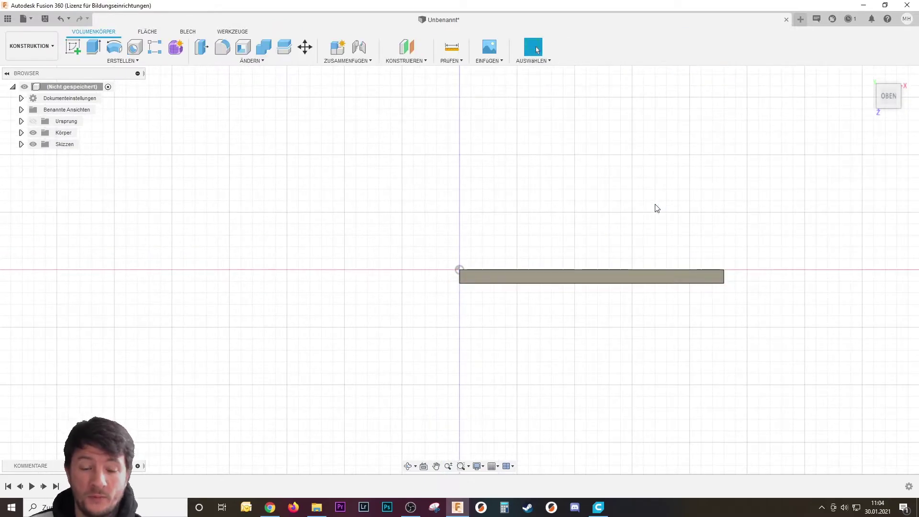
pyautogui.moveTo(779, 236)
pyautogui.keyDown('shift'); pyautogui.mouseDown(button='middle')
pyautogui.moveTo(767, 316)
pyautogui.moveTo(709, 324)
pyautogui.moveTo(682, 230)
pyautogui.moveTo(426, 239)
pyautogui.moveTo(831, 150)
pyautogui.moveTo(868, 115)
pyautogui.moveTo(470, 228)
pyautogui.mouseUp(button='middle'); pyautogui.keyUp('shift')
pyautogui.scroll(4, 471, 231)
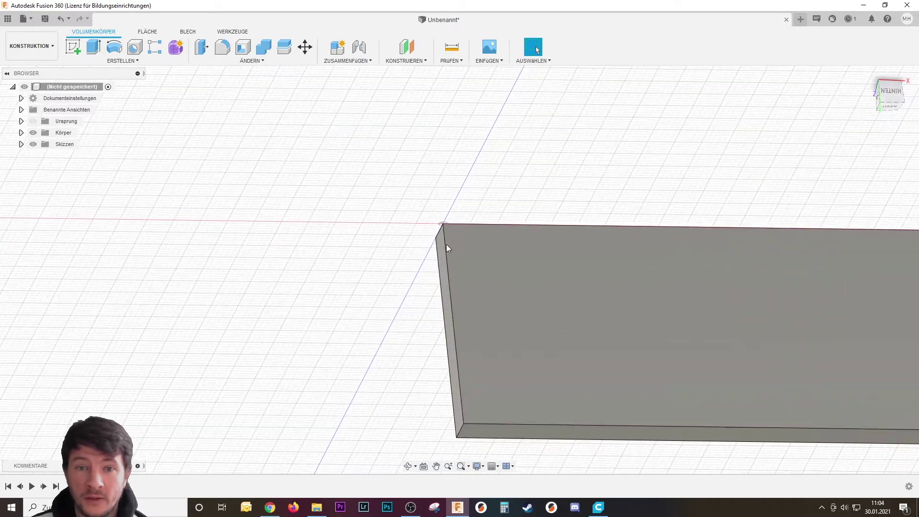
# Step: Select both short end edges of the plate
pyautogui.click(439, 231)
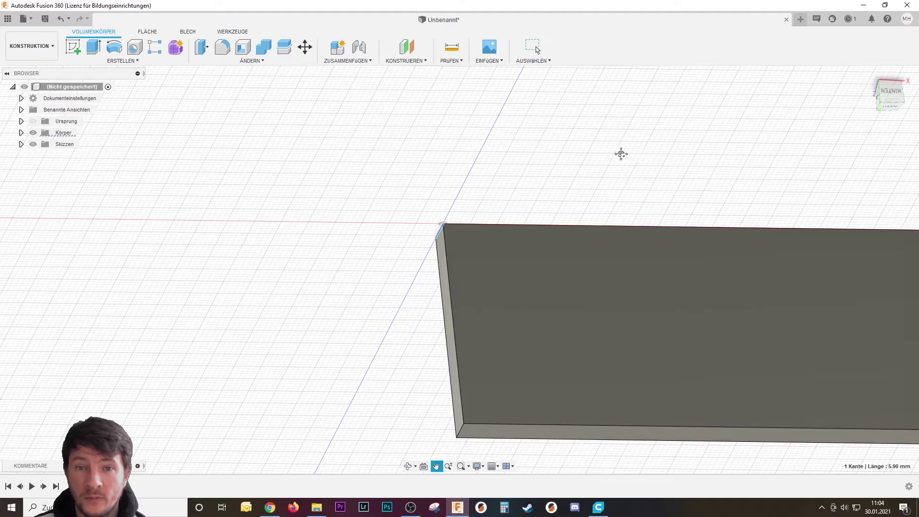
pyautogui.moveTo(619, 151); pyautogui.dragTo(358, 169, button='middle')
pyautogui.moveTo(637, 212)
pyautogui.keyDown('shift'); pyautogui.mouseDown(button='middle')
pyautogui.moveTo(753, 231)
pyautogui.moveTo(694, 189)
pyautogui.mouseUp(button='middle'); pyautogui.keyUp('shift')
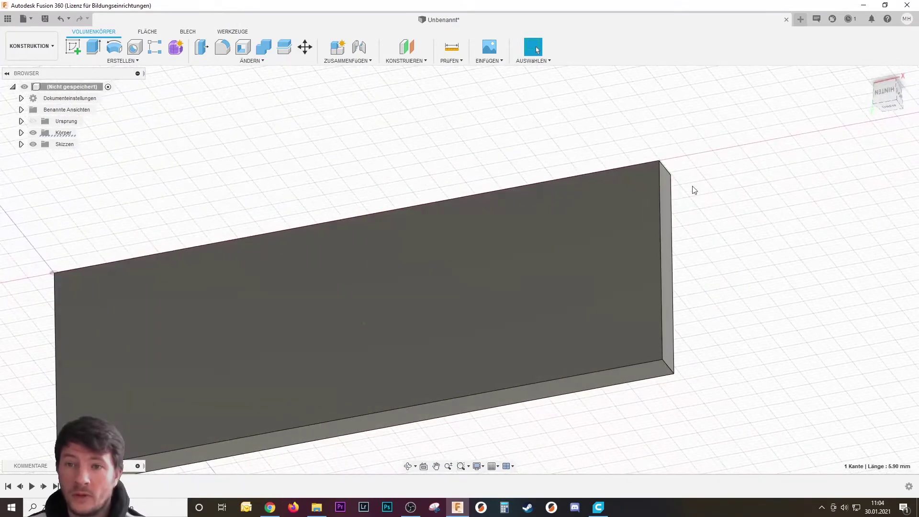
pyautogui.keyDown('ctrl'); pyautogui.click(666, 170); pyautogui.keyUp('ctrl')
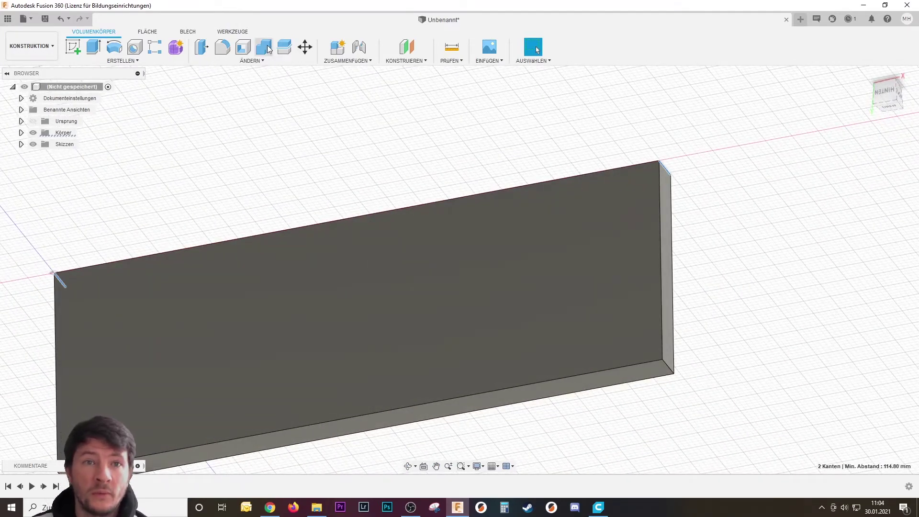
# Step: Round the two selected end edges with a 10 mm fillet and inspect the result
pyautogui.click(223, 48)
pyautogui.moveTo(671, 160); pyautogui.dragTo(655, 182)
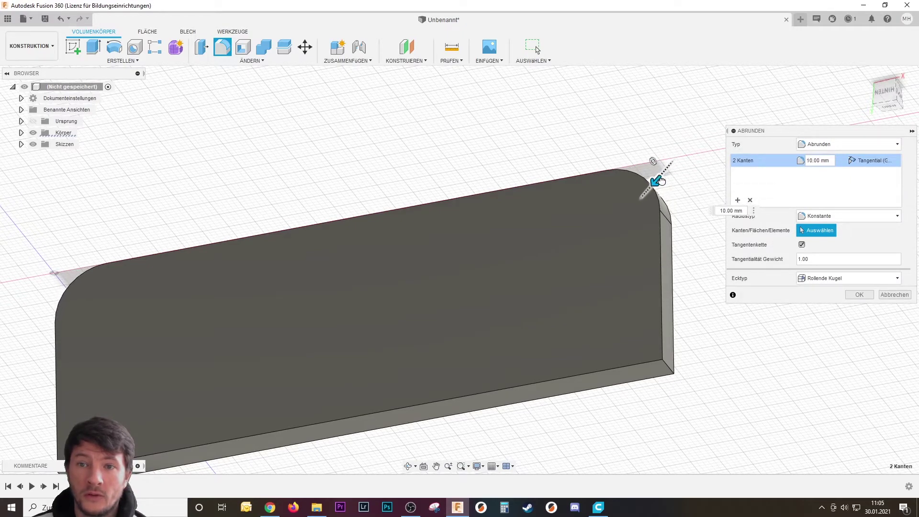
pyautogui.press('Return')
pyautogui.moveTo(677, 180)
pyautogui.keyDown('shift'); pyautogui.mouseDown(button='middle')
pyautogui.moveTo(667, 314)
pyautogui.moveTo(607, 375)
pyautogui.moveTo(494, 400)
pyautogui.mouseUp(button='middle'); pyautogui.keyUp('shift')
pyautogui.moveTo(455, 212)
pyautogui.keyDown('shift'); pyautogui.mouseDown(button='middle')
pyautogui.moveTo(472, 314)
pyautogui.moveTo(496, 371)
pyautogui.moveTo(480, 379)
pyautogui.moveTo(495, 369)
pyautogui.moveTo(500, 394)
pyautogui.mouseUp(button='middle'); pyautogui.keyUp('shift')
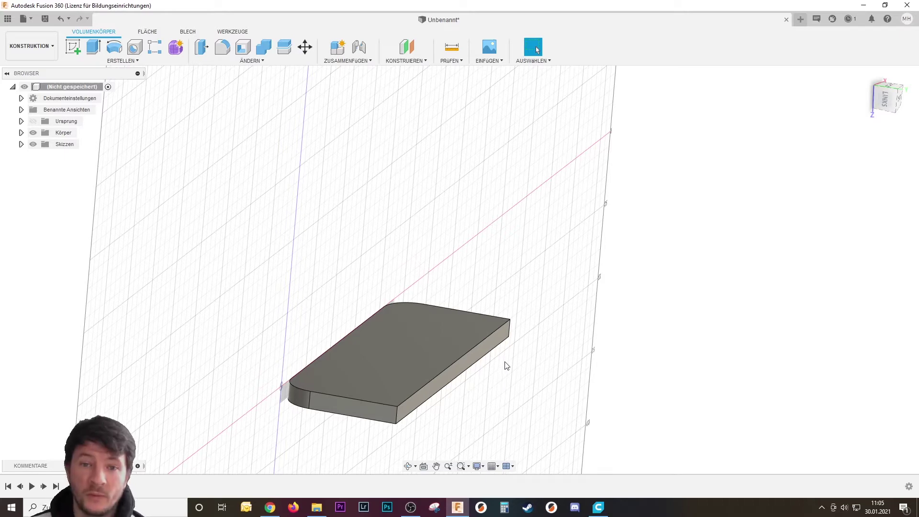
pyautogui.moveTo(492, 365)
pyautogui.keyDown('shift'); pyautogui.mouseDown(button='middle')
pyautogui.moveTo(478, 354)
pyautogui.moveTo(492, 332)
pyautogui.moveTo(432, 398)
pyautogui.moveTo(514, 402)
pyautogui.moveTo(460, 381)
pyautogui.moveTo(471, 452)
pyautogui.moveTo(461, 365)
pyautogui.moveTo(400, 379)
pyautogui.mouseUp(button='middle'); pyautogui.keyUp('shift')
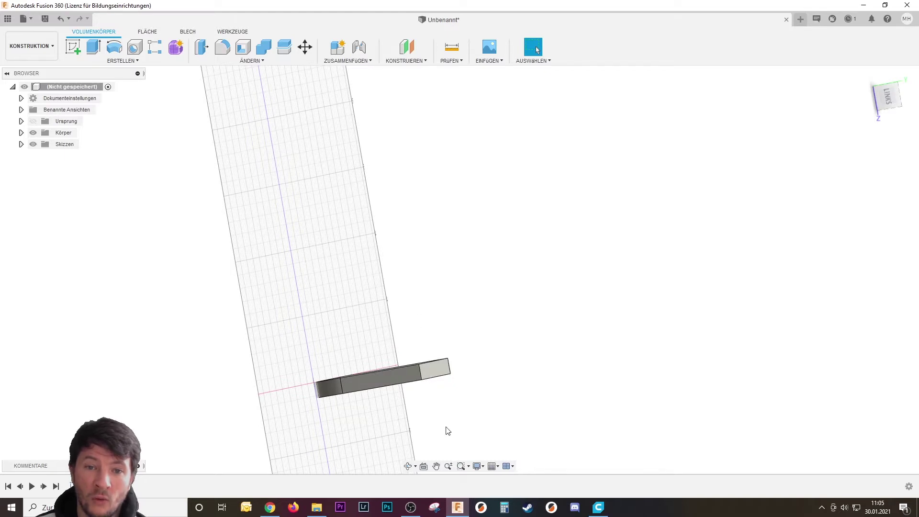
pyautogui.keyDown('shift'); pyautogui.moveTo(452, 420); pyautogui.dragTo(466, 413, button='middle'); pyautogui.keyUp('shift')
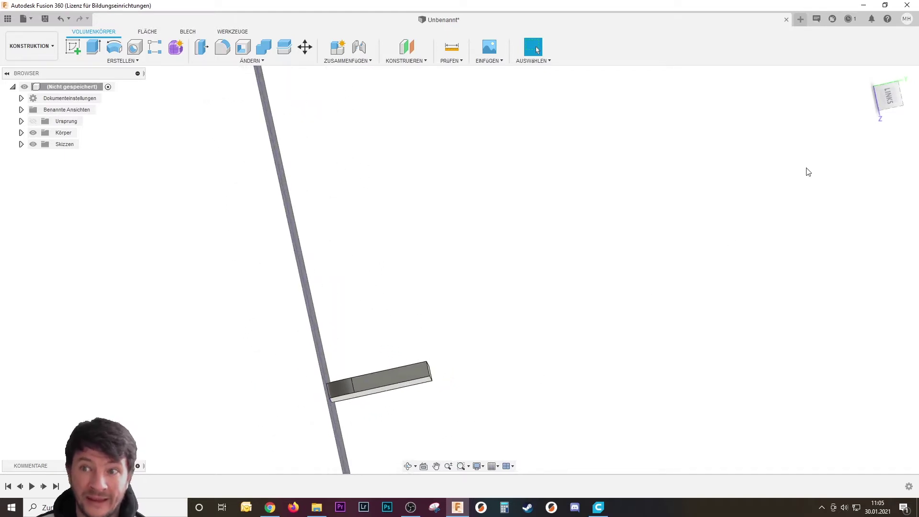
pyautogui.keyDown('shift'); pyautogui.moveTo(525, 431); pyautogui.dragTo(522, 423, button='middle'); pyautogui.keyUp('shift')
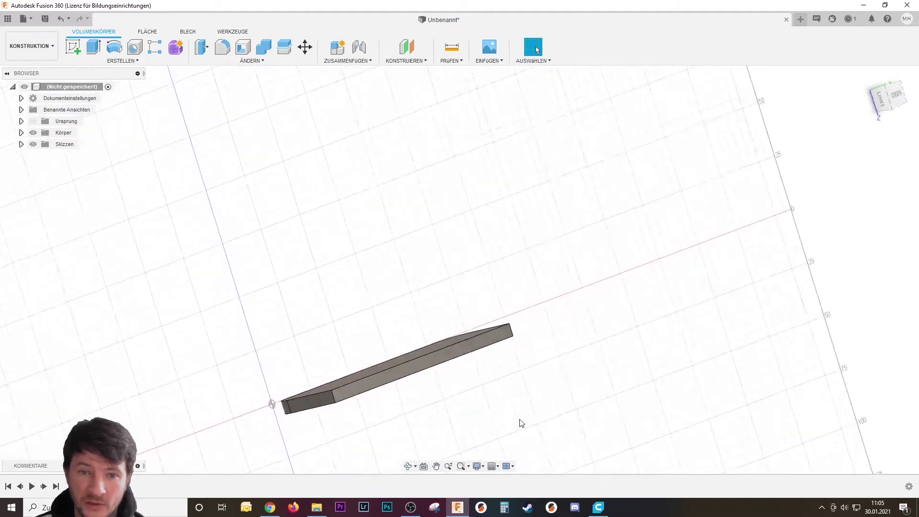
# Step: From the top view, sketch a 25 mm construction line down from the plate edge's midpoint
pyautogui.click(888, 95)
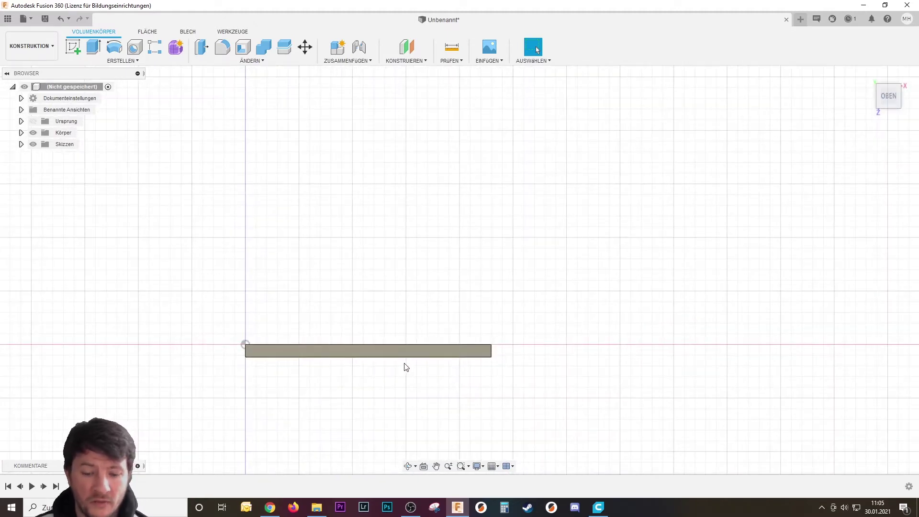
pyautogui.click(521, 338)
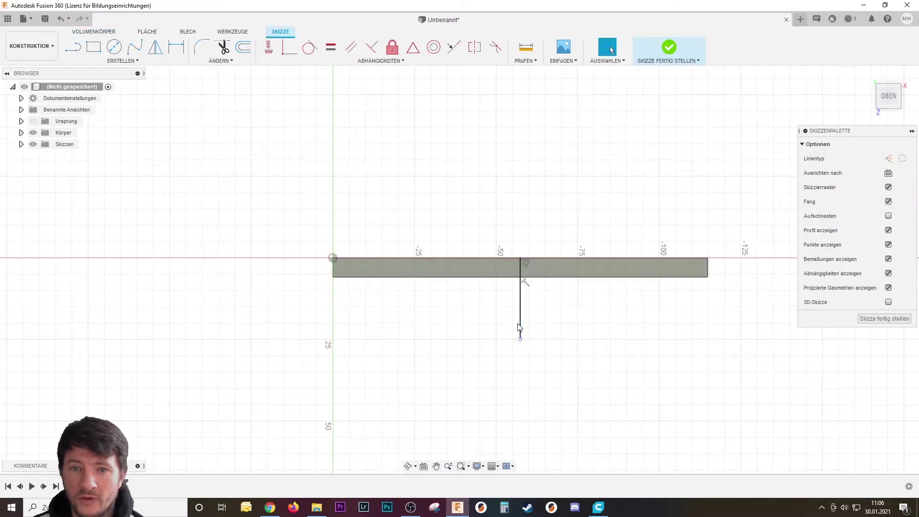
pyautogui.press('x')
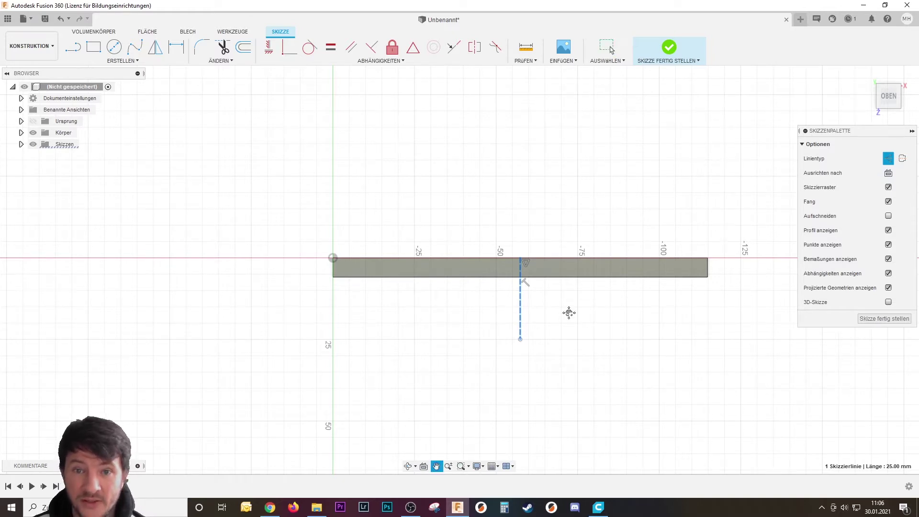
pyautogui.moveTo(568, 311); pyautogui.dragTo(526, 356, button='middle')
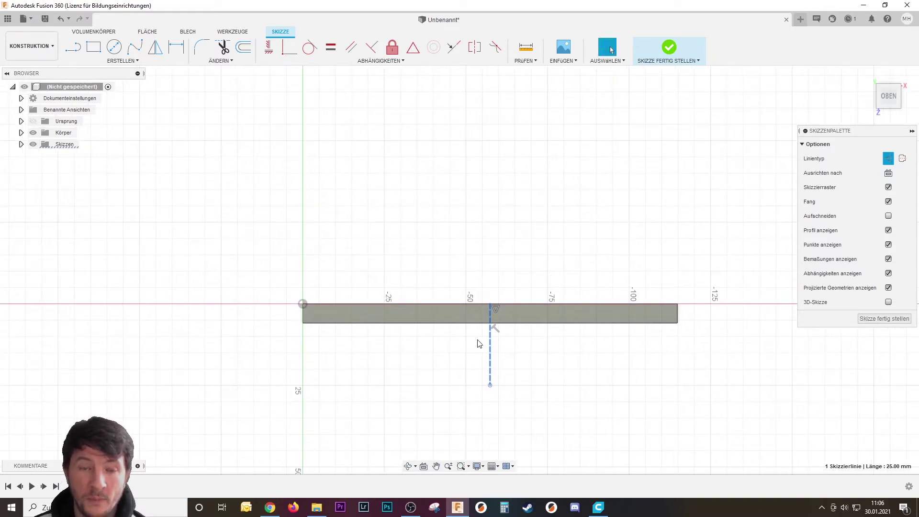
# Step: Draw a 60 mm tall, 78 mm wide rectangle hanging below the plate
pyautogui.press('r')
pyautogui.scroll(2, 499, 292)
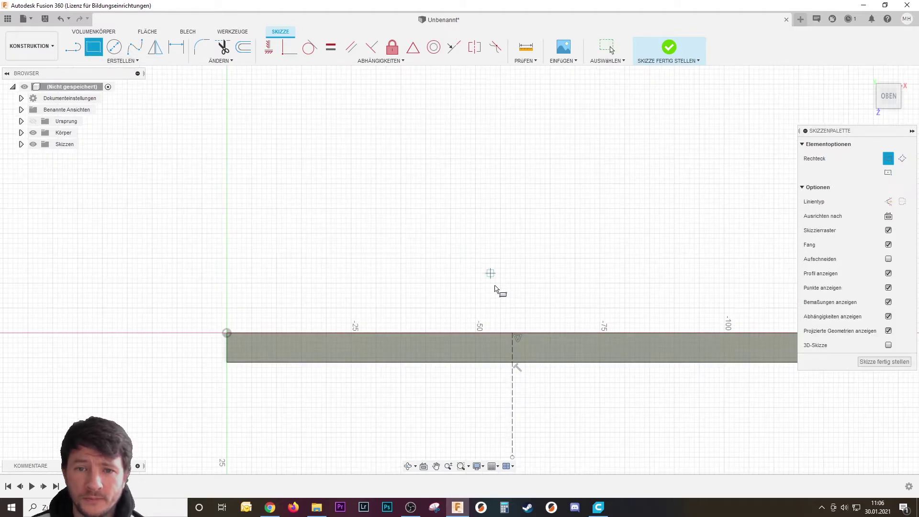
pyautogui.scroll(-2, 524, 353)
pyautogui.scroll(-2, 520, 358)
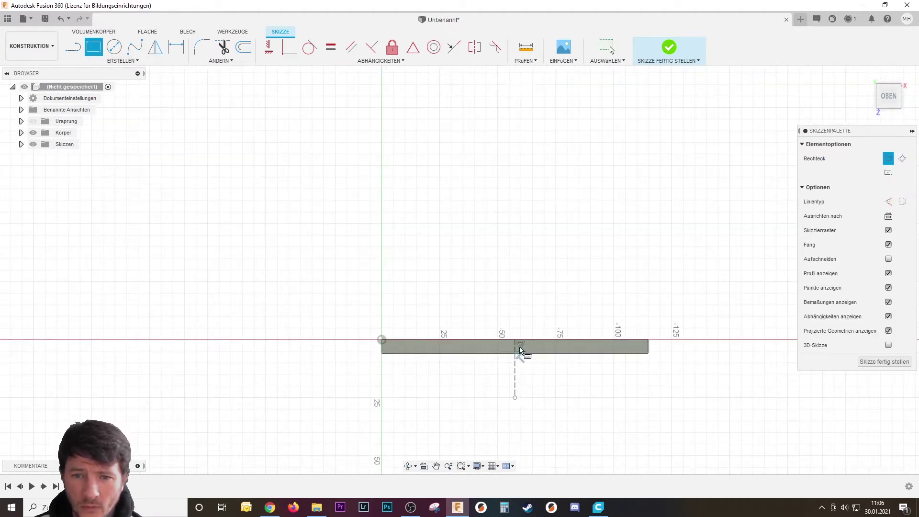
pyautogui.scroll(-2, 588, 415)
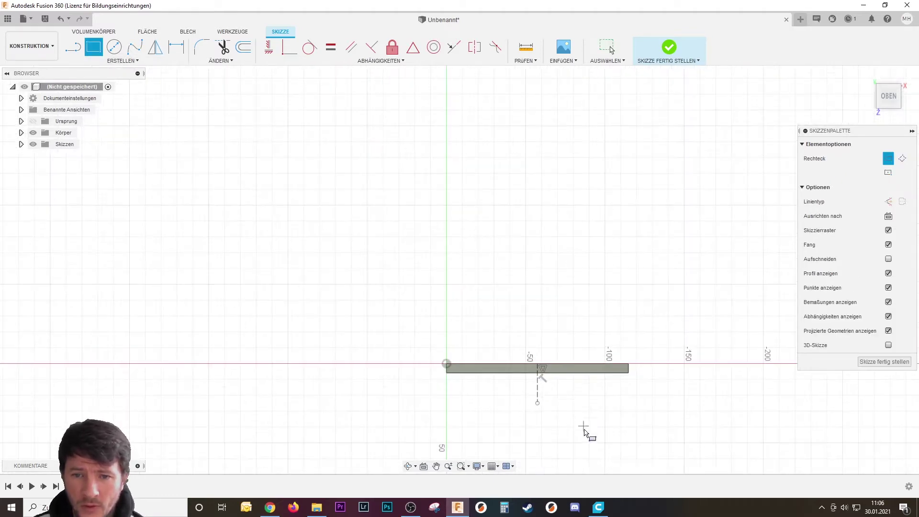
pyautogui.moveTo(586, 431); pyautogui.dragTo(558, 314, button='middle')
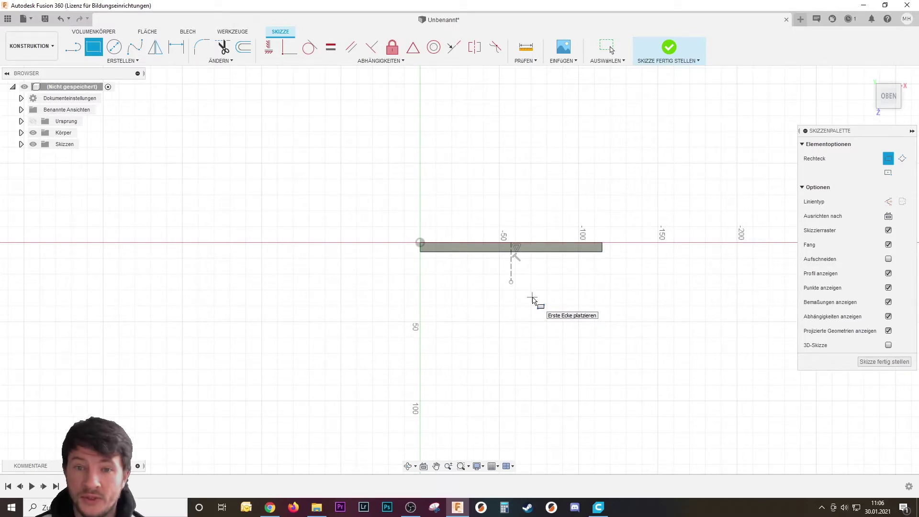
pyautogui.scroll(2, 518, 253)
pyautogui.scroll(3, 519, 256)
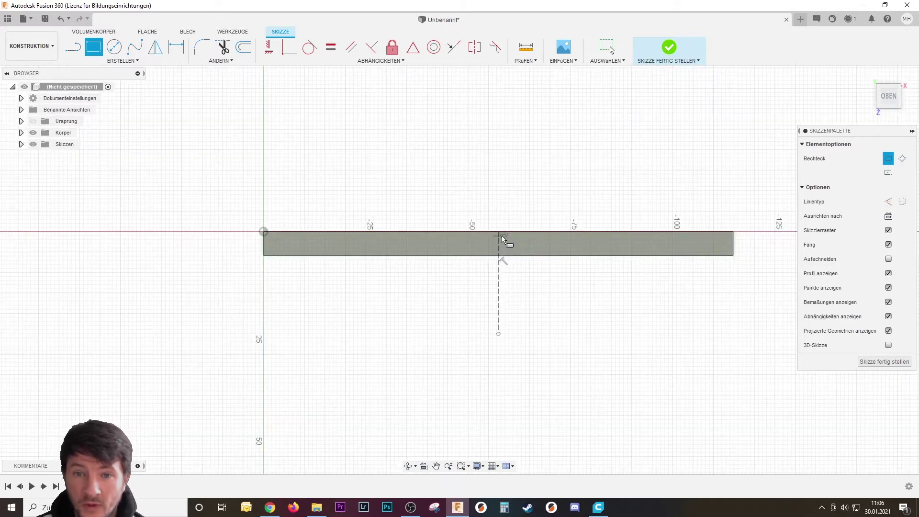
pyautogui.click(500, 256)
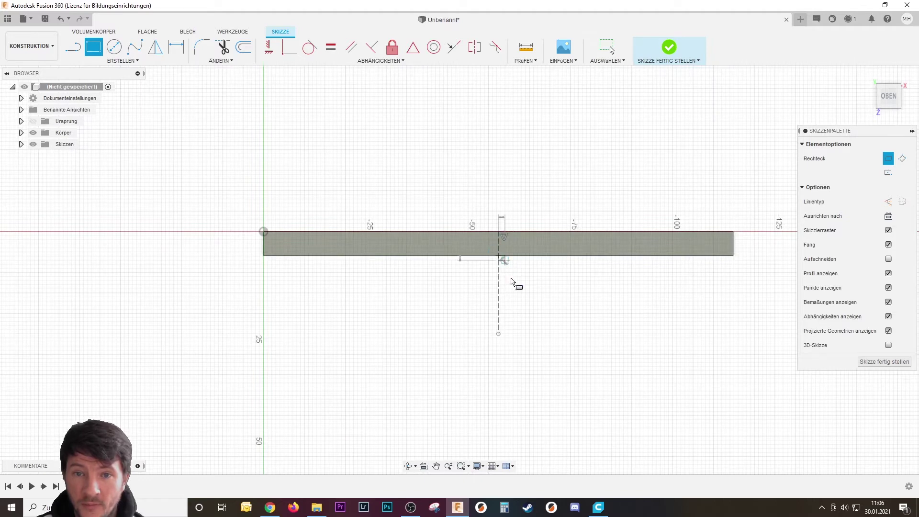
pyautogui.scroll(-2, 591, 412)
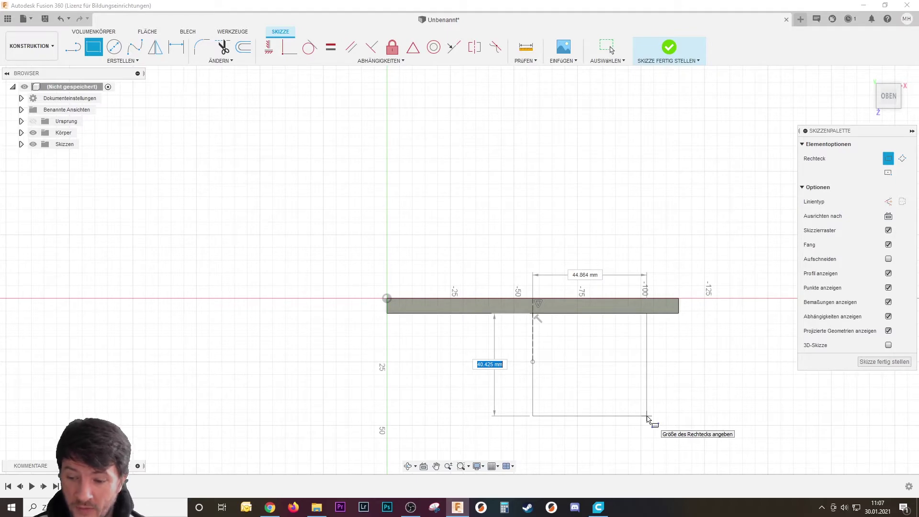
pyautogui.write('60')
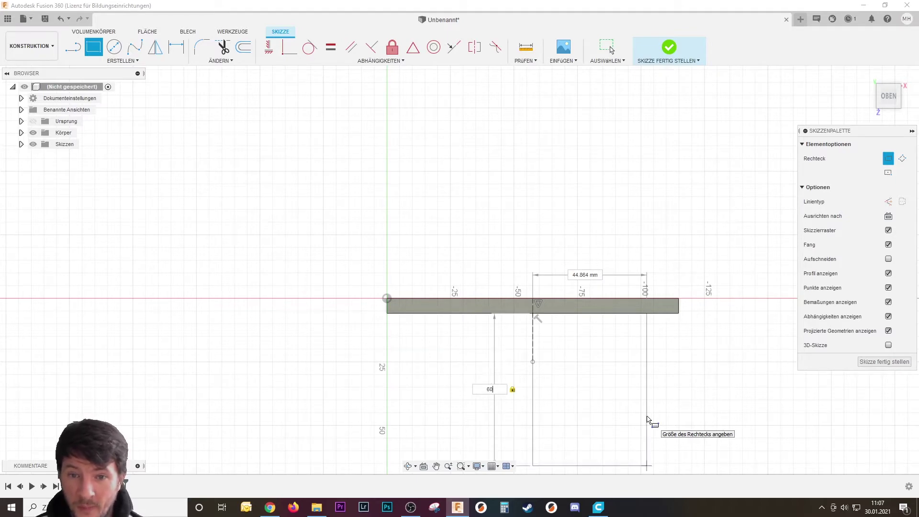
pyautogui.press('Tab')
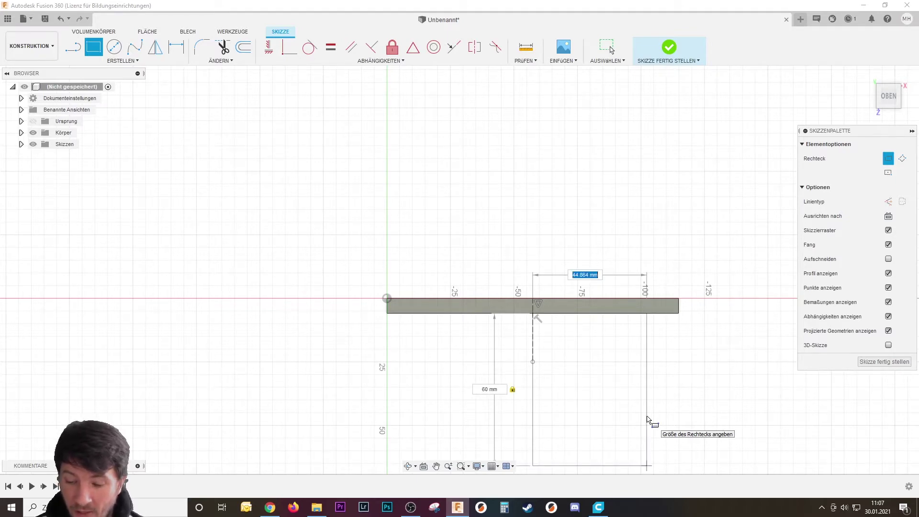
pyautogui.write('78')
pyautogui.press('Tab')
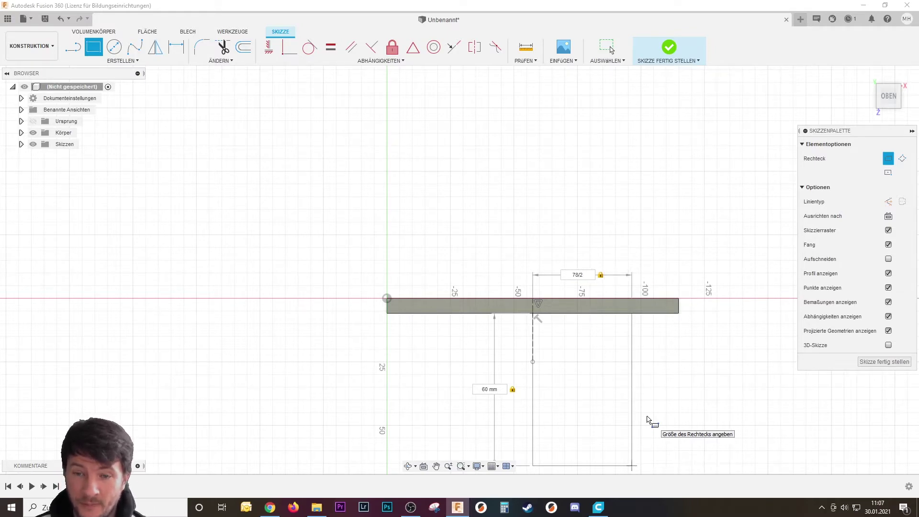
pyautogui.press('Return')
pyautogui.press('Escape')
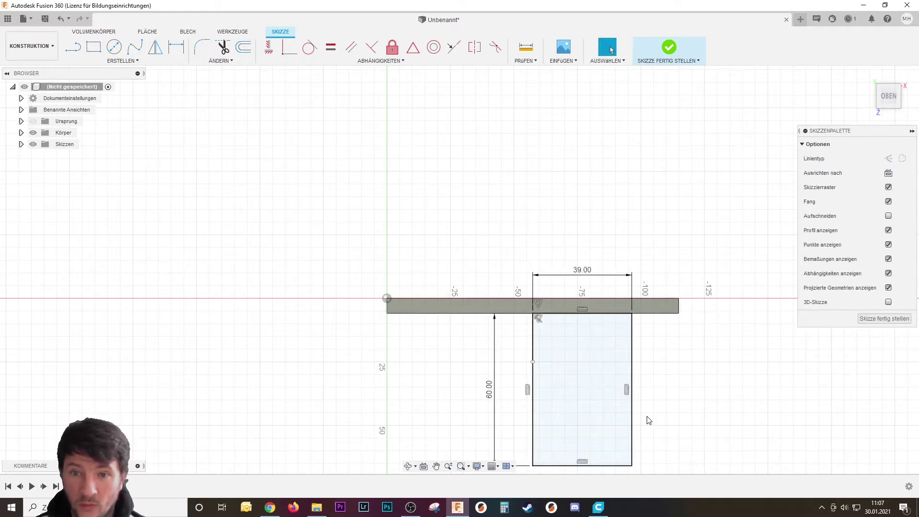
# Step: Change the rectangle's width dimension to 79/2 (39.50 mm)
pyautogui.doubleClick(582, 269)
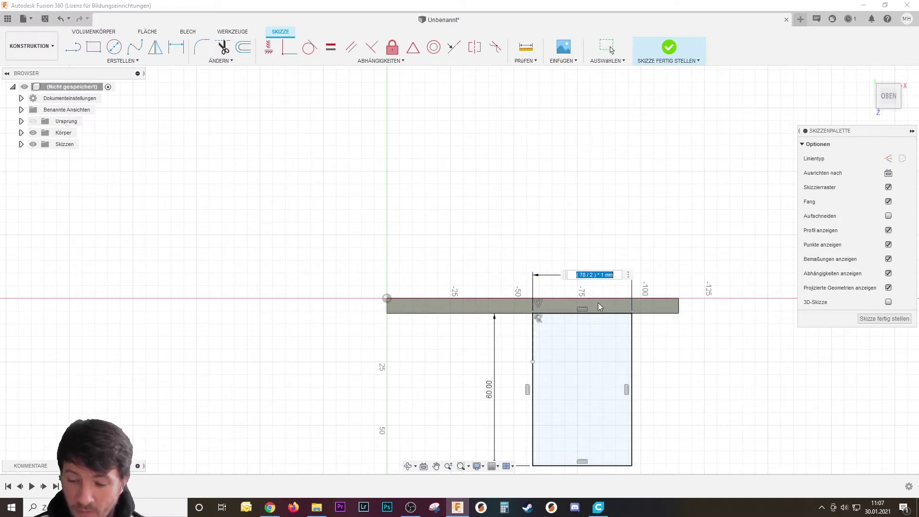
pyautogui.write('79/2')
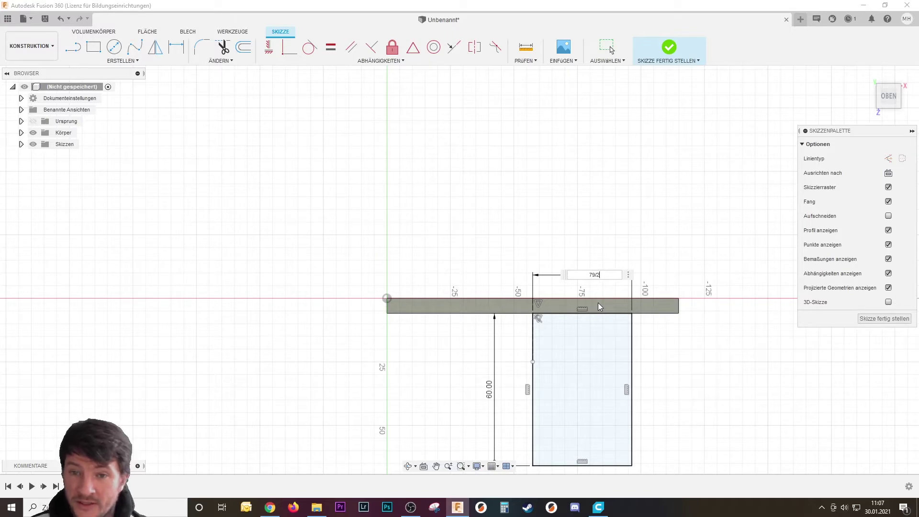
pyautogui.press('Return')
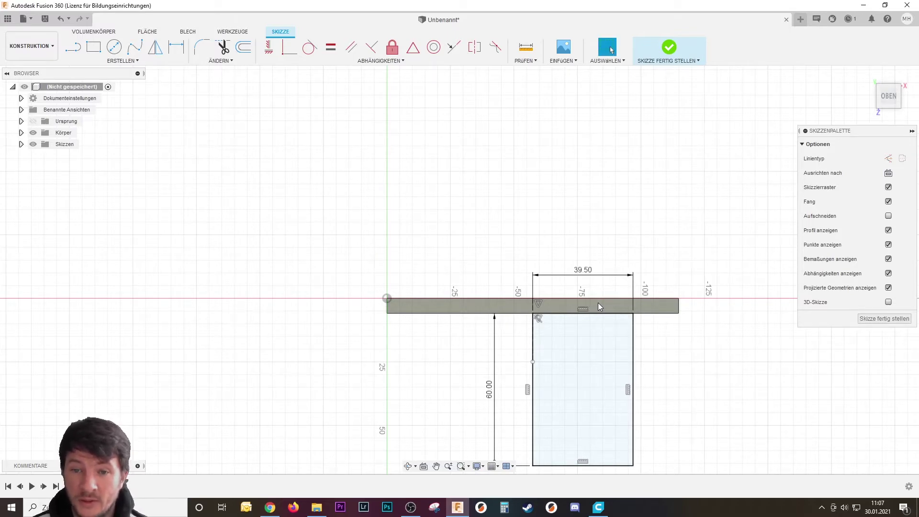
pyautogui.scroll(-1, 672, 402)
pyautogui.scroll(-1, 675, 414)
pyautogui.moveTo(675, 414); pyautogui.dragTo(670, 342, button='middle')
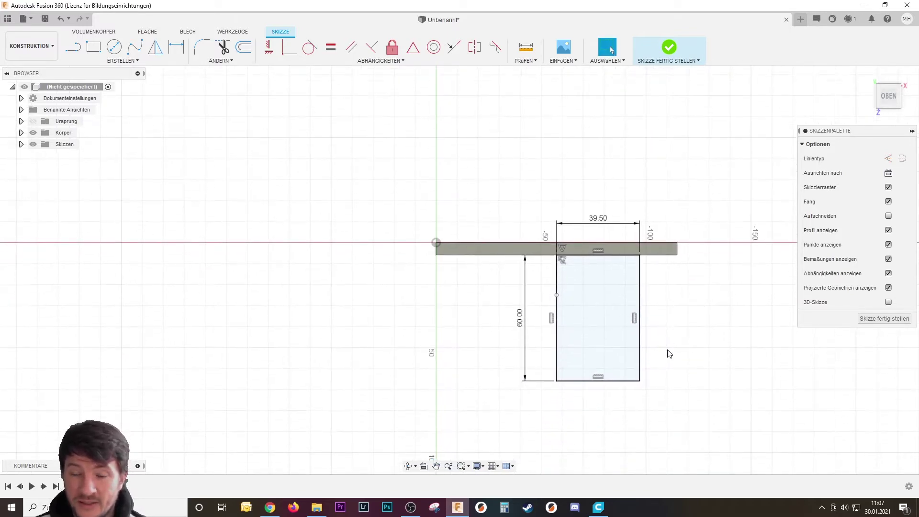
# Step: Copy the rectangle 39 mm sideways to form the second half
pyautogui.click(638, 362)
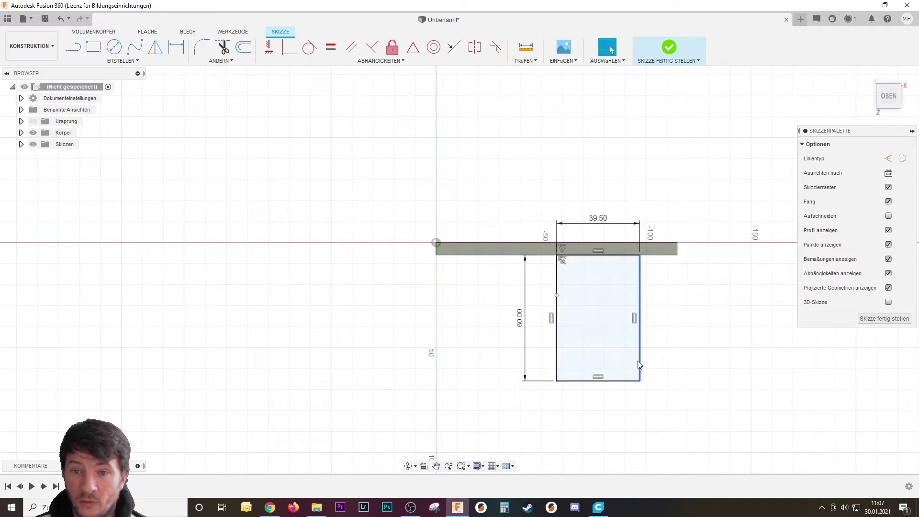
pyautogui.doubleClick(639, 362)
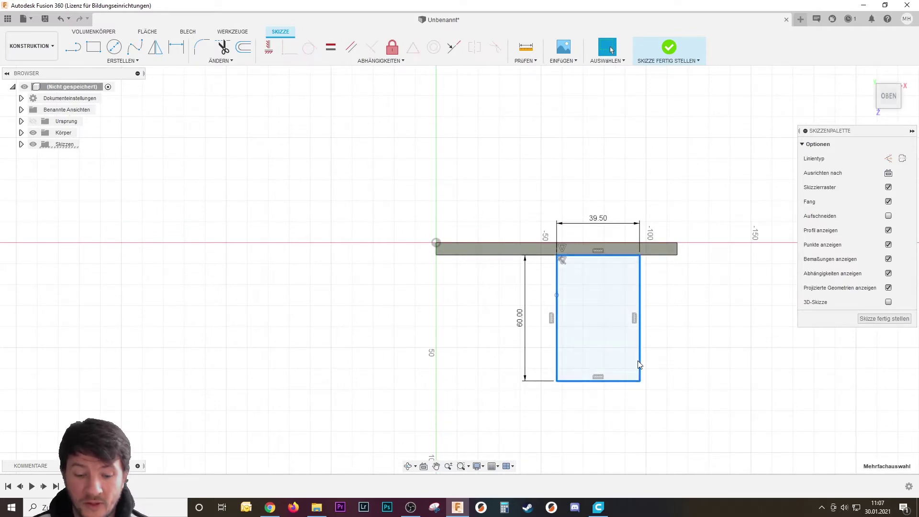
pyautogui.press('m')
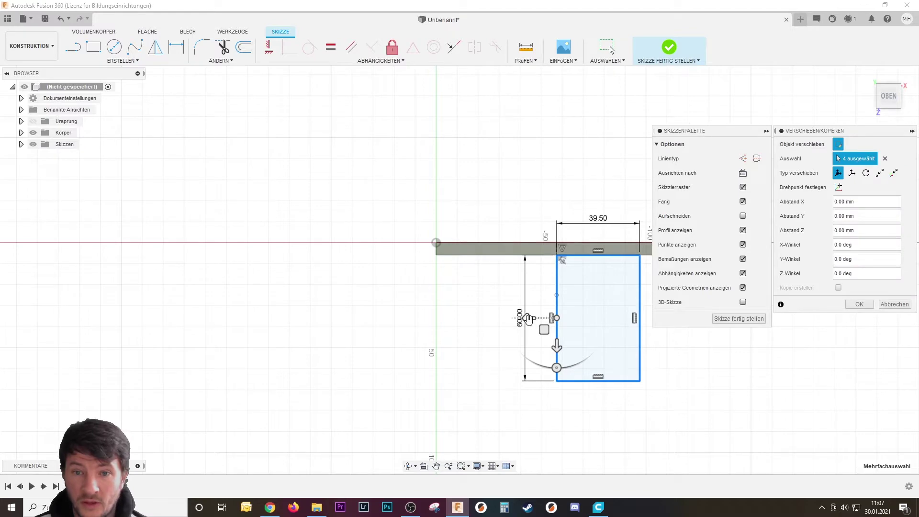
pyautogui.moveTo(527, 318); pyautogui.dragTo(437, 319)
pyautogui.scroll(5, 323, 357)
pyautogui.write('39,5')
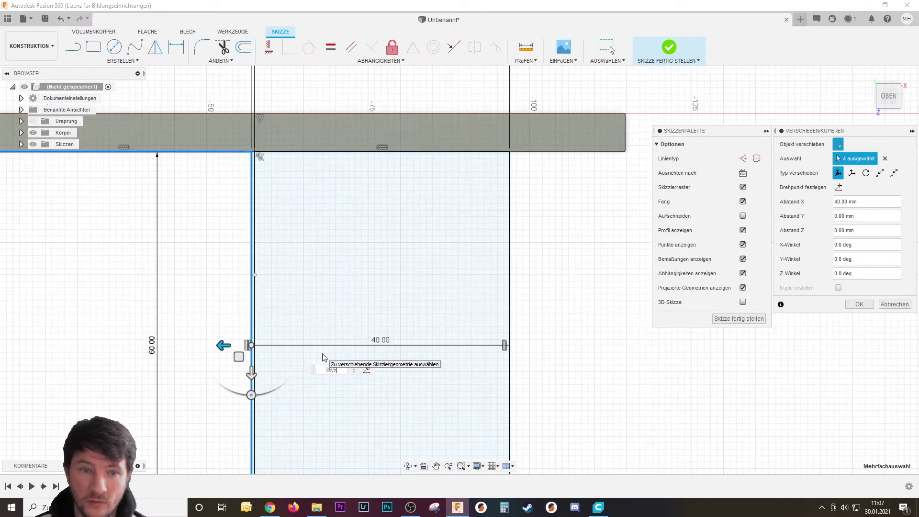
pyautogui.press('Return')
pyautogui.press('Return')
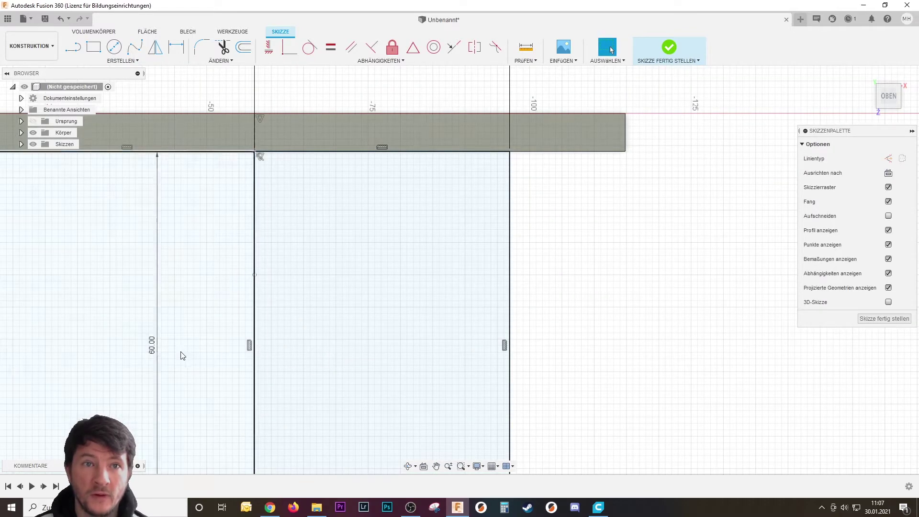
# Step: Trim away the dividing line between the halves, then drag the outline copy upward
pyautogui.scroll(-3, 181, 355)
pyautogui.scroll(2, 421, 335)
pyautogui.scroll(2, 430, 287)
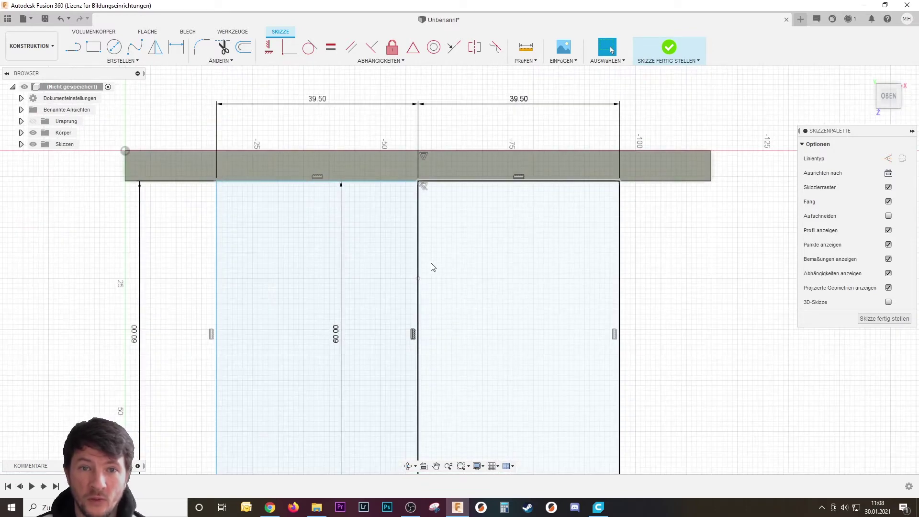
pyautogui.click(222, 46)
pyautogui.scroll(-2, 436, 369)
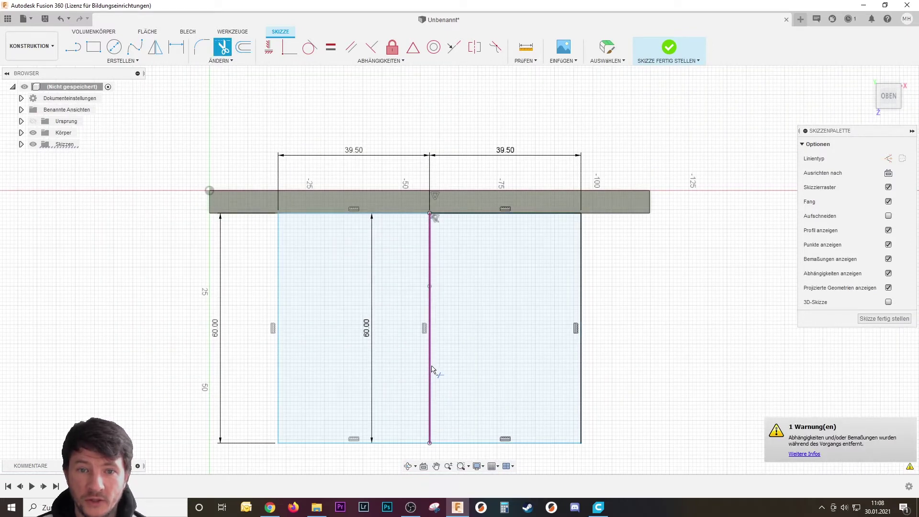
pyautogui.click(431, 368)
pyautogui.scroll(-2, 497, 321)
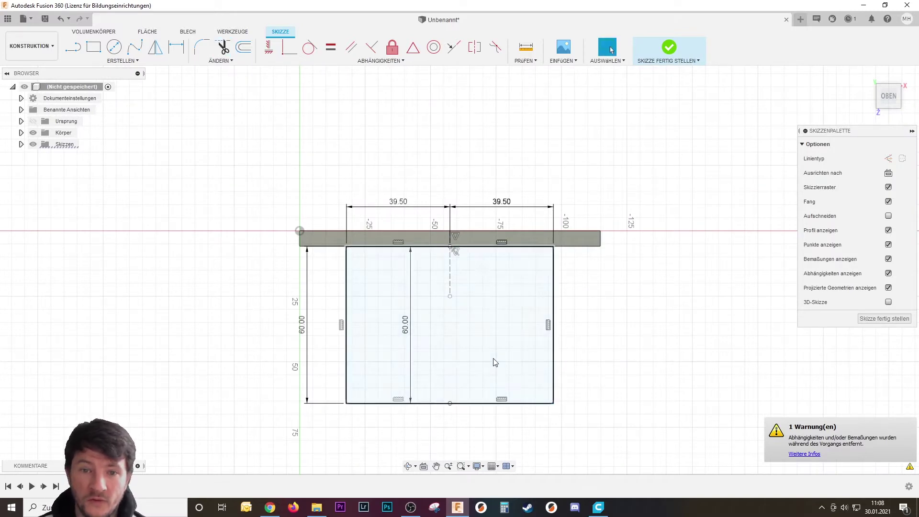
pyautogui.press('m')
pyautogui.moveTo(502, 276); pyautogui.dragTo(502, 110)
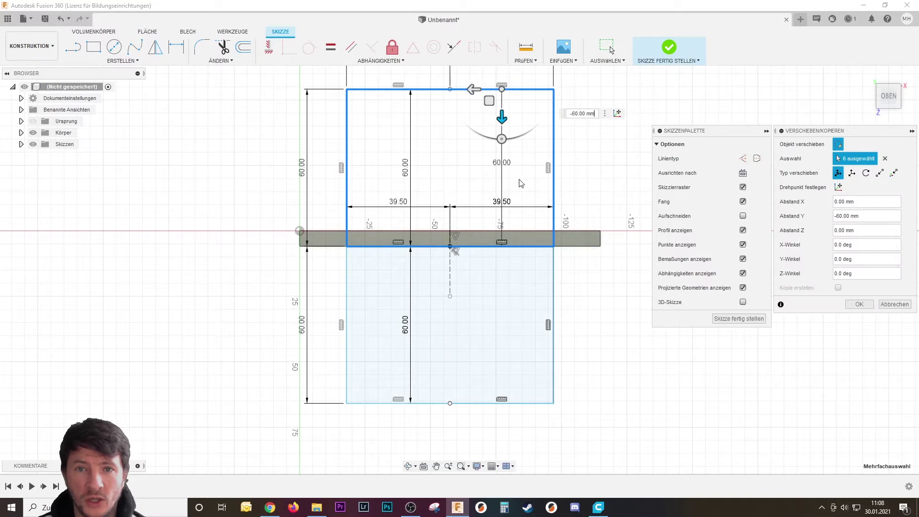
# Step: Commit the rectangle copy 60 mm above the bar and select its profile
pyautogui.press('Return')
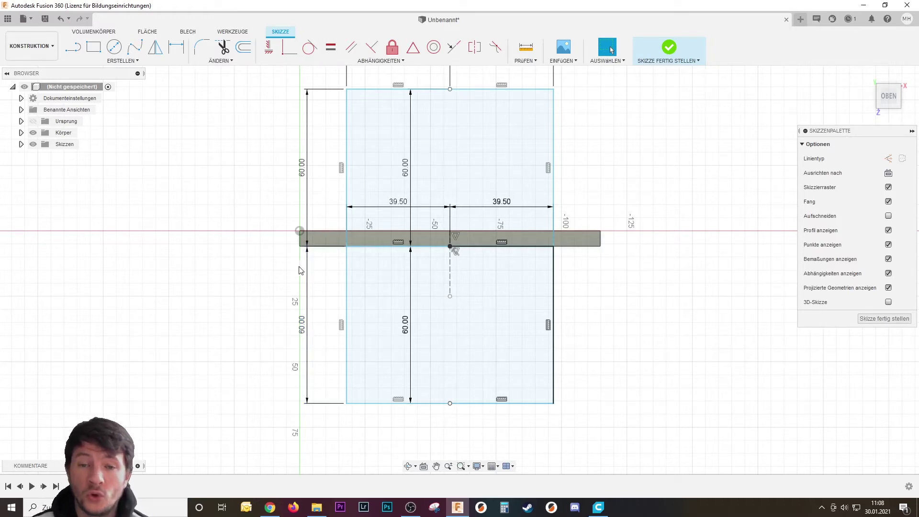
pyautogui.click(388, 161)
# Step: Add the lower rectangle and middle strip profiles, then enter a 5 mm extrusion
pyautogui.keyDown('ctrl'); pyautogui.click(395, 268); pyautogui.keyUp('ctrl')
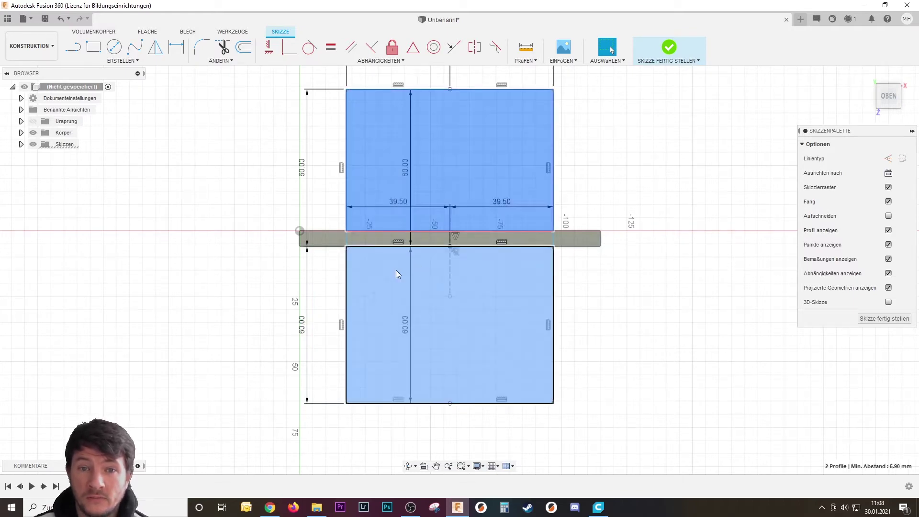
pyautogui.keyDown('ctrl'); pyautogui.click(533, 238); pyautogui.keyUp('ctrl')
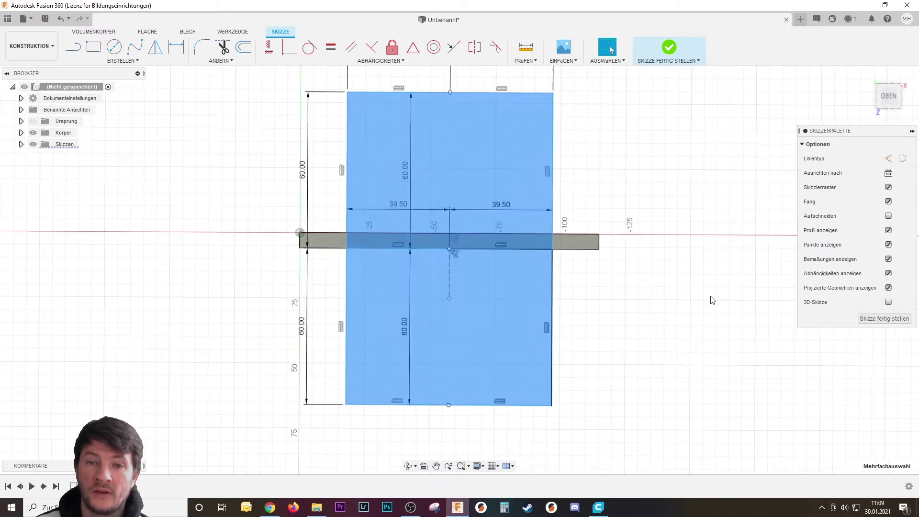
pyautogui.moveTo(712, 300)
pyautogui.keyDown('shift'); pyautogui.mouseDown(button='middle')
pyautogui.moveTo(713, 318)
pyautogui.moveTo(543, 348)
pyautogui.mouseUp(button='middle'); pyautogui.keyUp('shift')
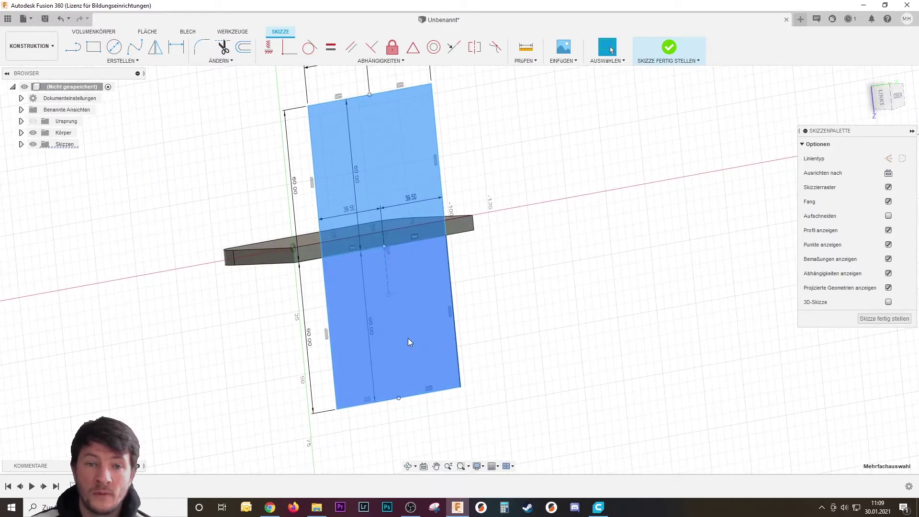
pyautogui.write('e')
pyautogui.write('5')
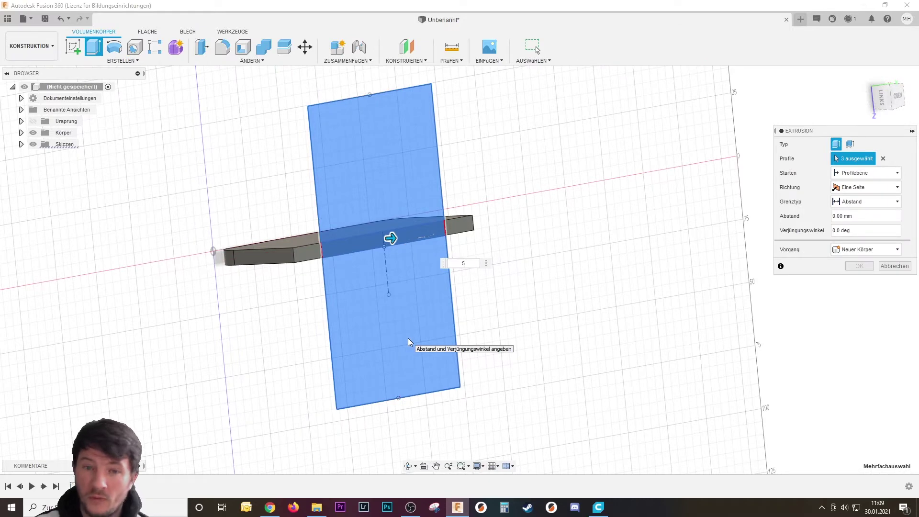
# Step: Confirm the 5 mm extrusion of the three profiles and view the panel from above
pyautogui.press('Return')
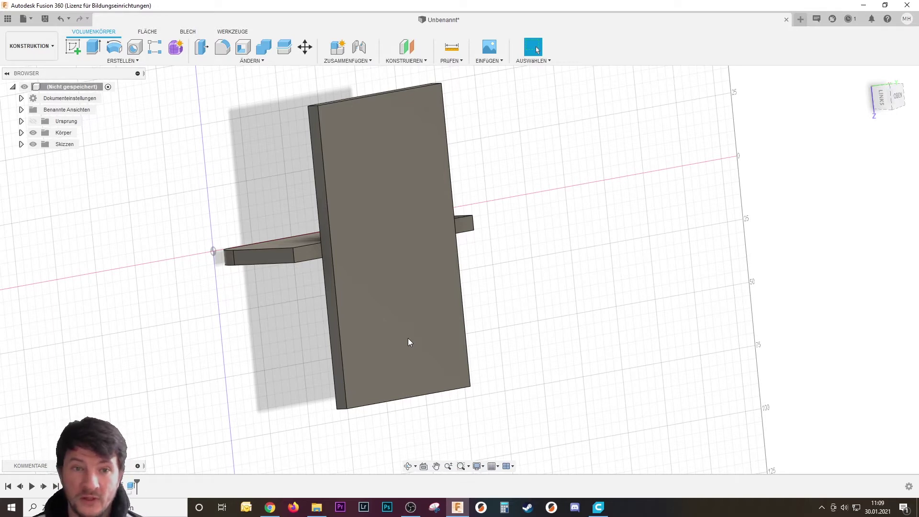
pyautogui.moveTo(408, 337)
pyautogui.keyDown('shift'); pyautogui.mouseDown(button='middle')
pyautogui.moveTo(397, 237)
pyautogui.moveTo(380, 291)
pyautogui.mouseUp(button='middle'); pyautogui.keyUp('shift')
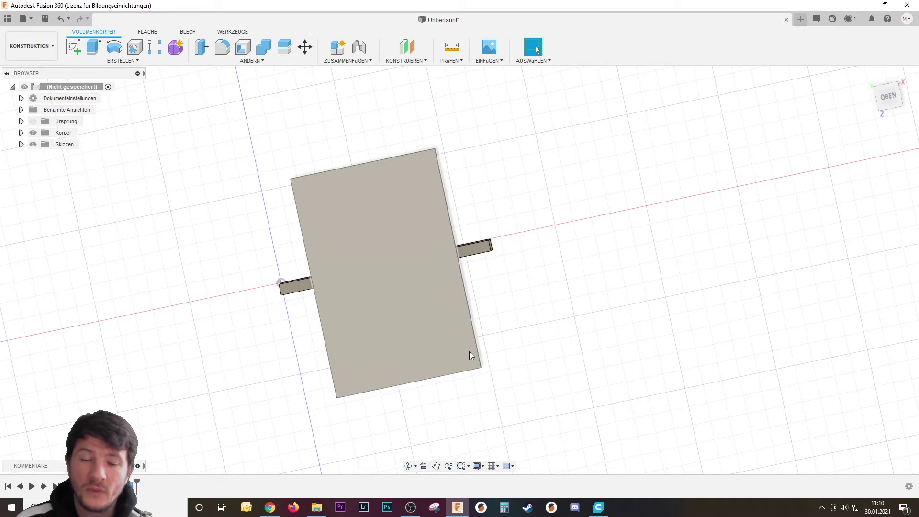
# Step: Start a new sketch on the panel face and select the upper rectangle's outline
pyautogui.click(482, 317)
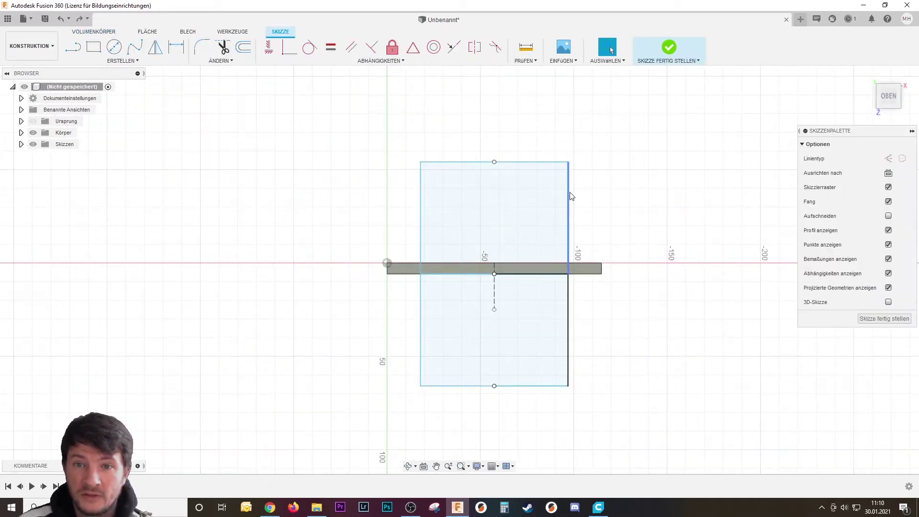
pyautogui.click(569, 195)
pyautogui.click(466, 163)
pyautogui.doubleClick(465, 165)
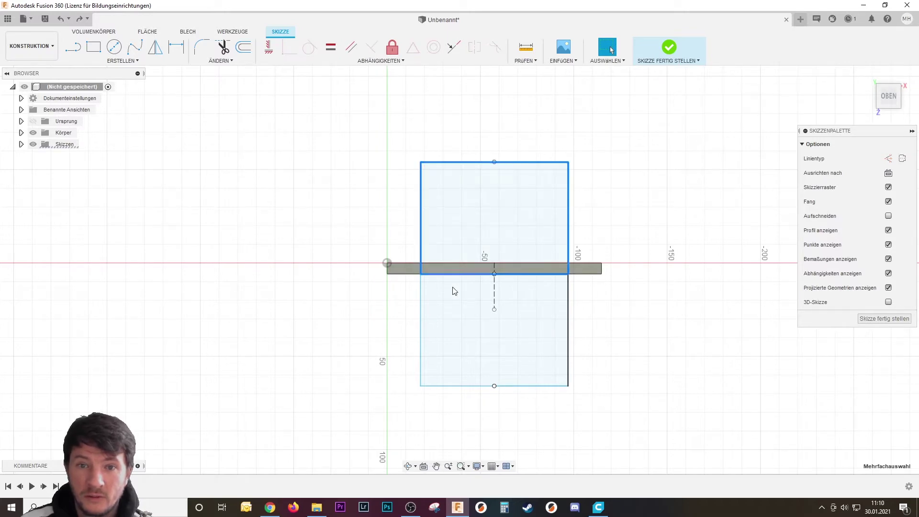
pyautogui.scroll(-2, 466, 285)
pyautogui.scroll(3, 467, 286)
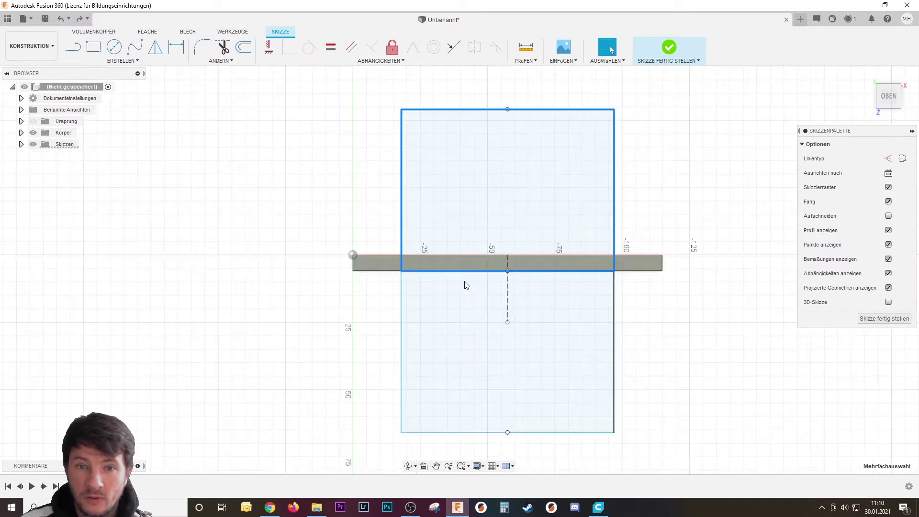
pyautogui.scroll(2, 460, 271)
# Step: Trim away the left and right parts of the rectangle's lower edge
pyautogui.click(224, 48)
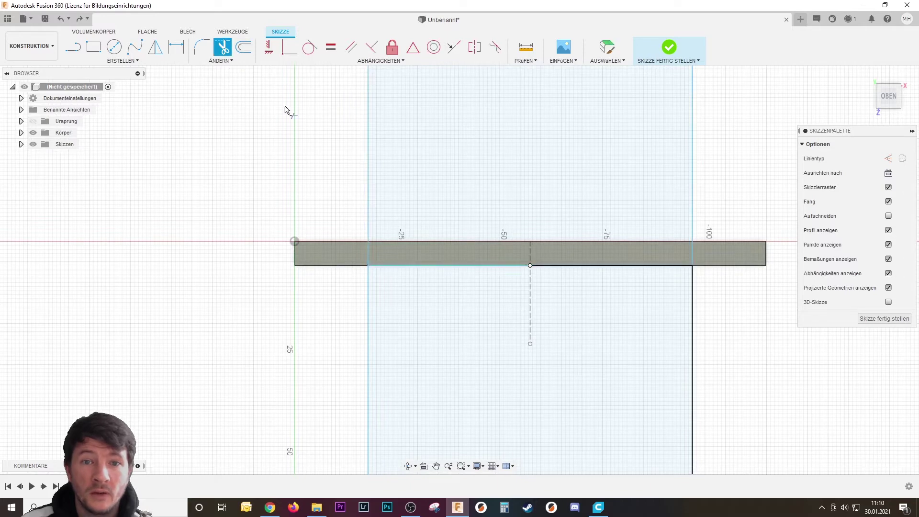
pyautogui.click(459, 266)
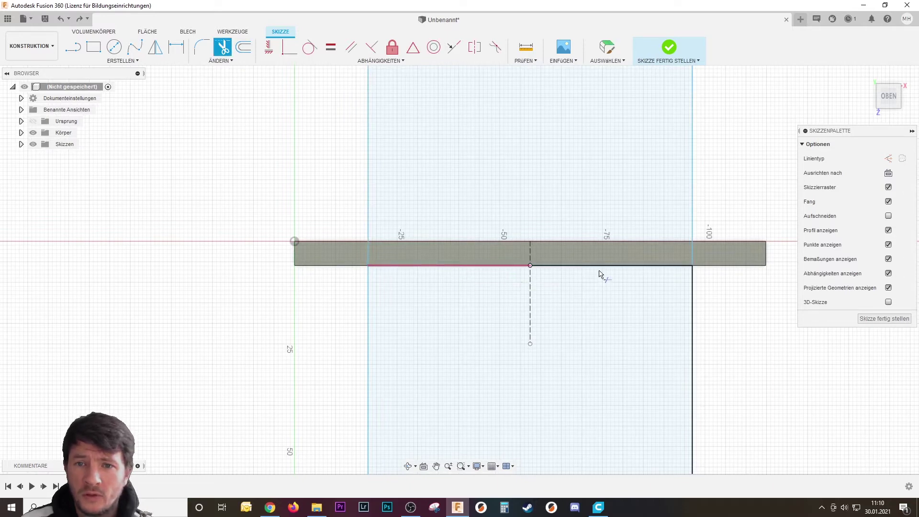
pyautogui.hotkey('ctrl', 'z')
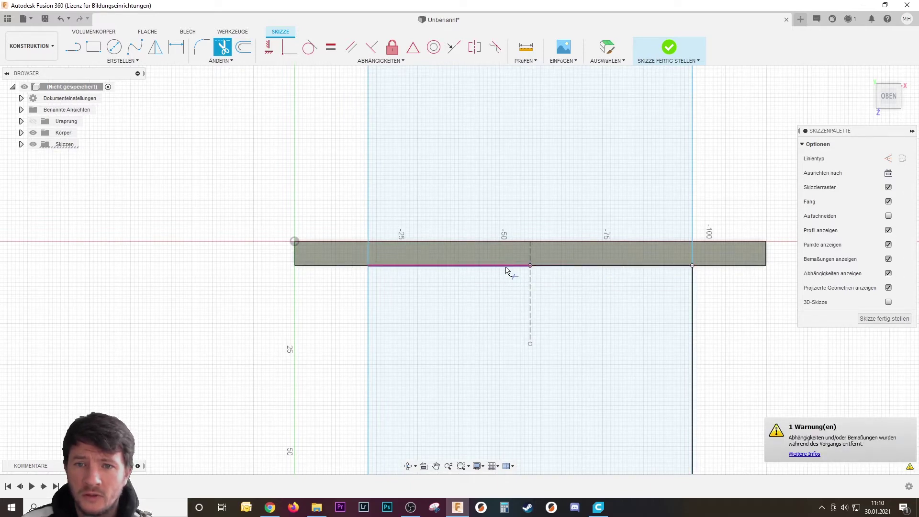
pyautogui.click(576, 266)
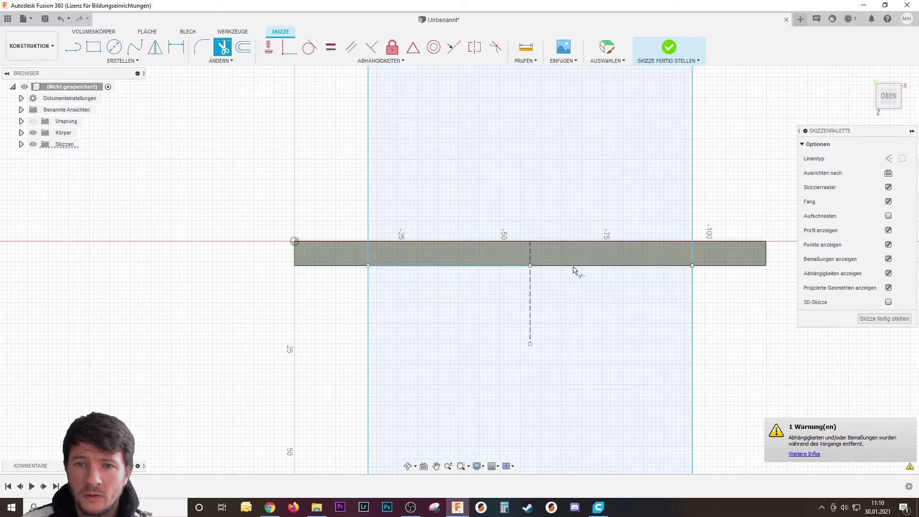
pyautogui.click(462, 266)
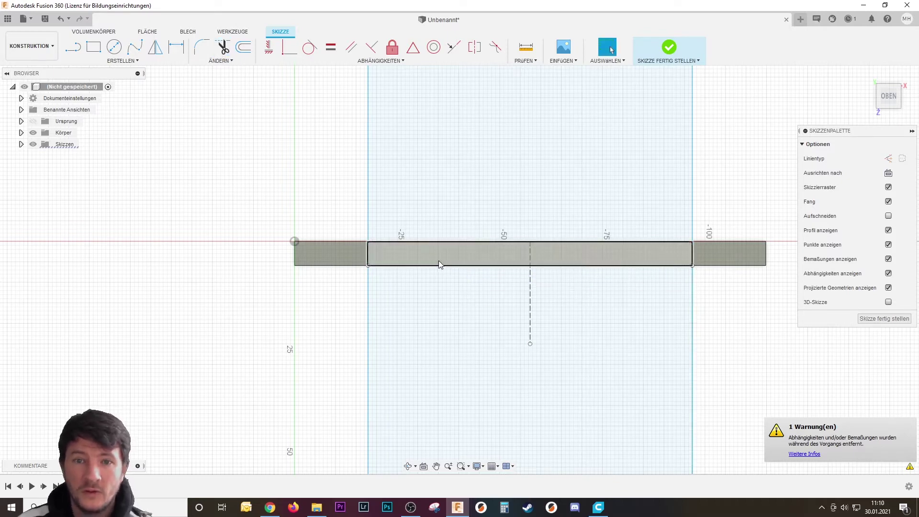
pyautogui.press('Escape')
pyautogui.moveTo(433, 260)
pyautogui.mouseDown()
pyautogui.moveTo(433, 279)
pyautogui.moveTo(425, 262)
pyautogui.moveTo(375, 257)
pyautogui.moveTo(372, 279)
pyautogui.mouseUp()
# Step: Select the upper and lower rectangle outline edges and preview a 1 mm offset
pyautogui.click(390, 208)
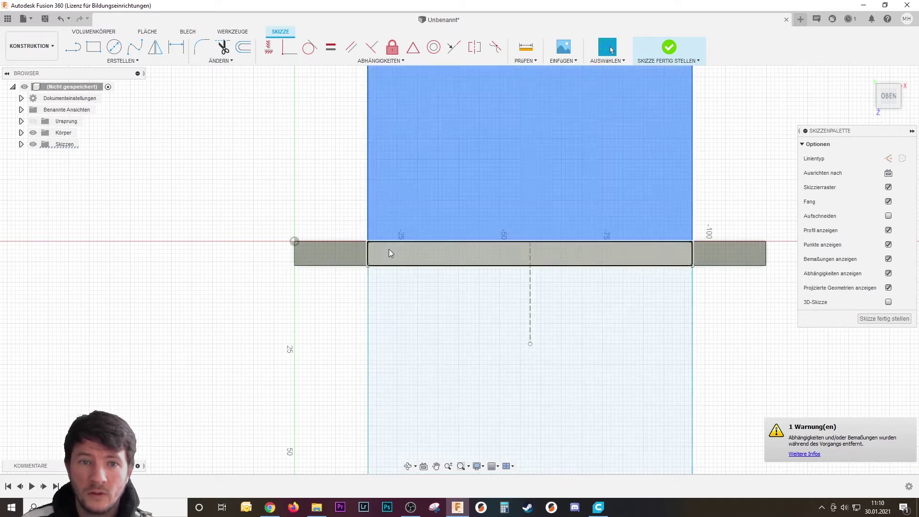
pyautogui.scroll(-2, 588, 299)
pyautogui.scroll(-1, 588, 300)
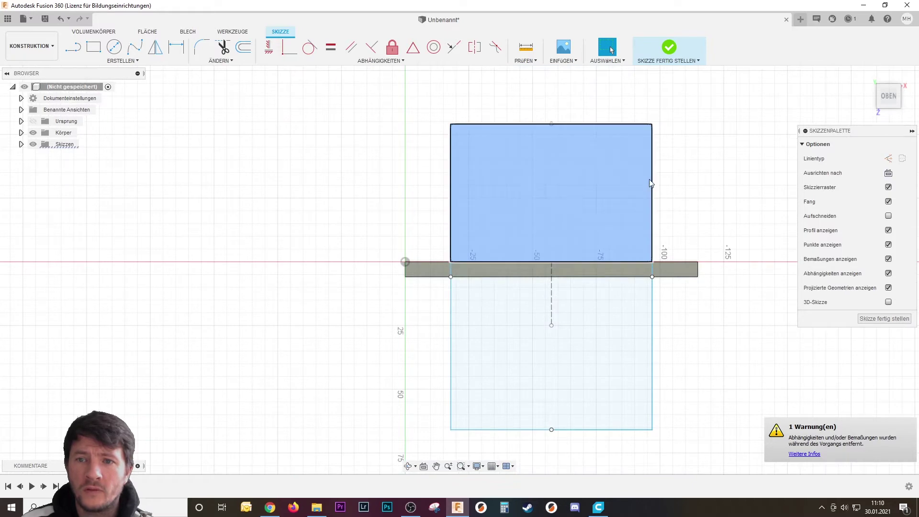
pyautogui.click(670, 184)
pyautogui.click(654, 183)
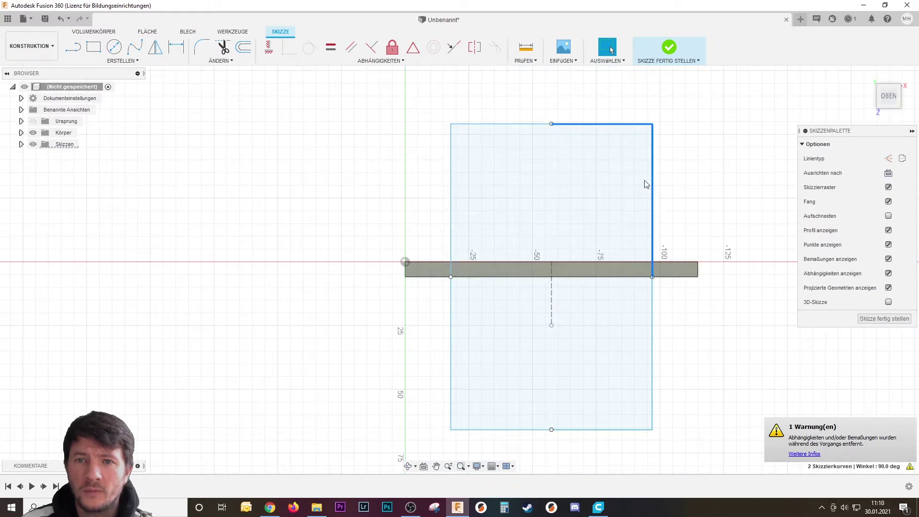
pyautogui.click(517, 127)
pyautogui.click(651, 337)
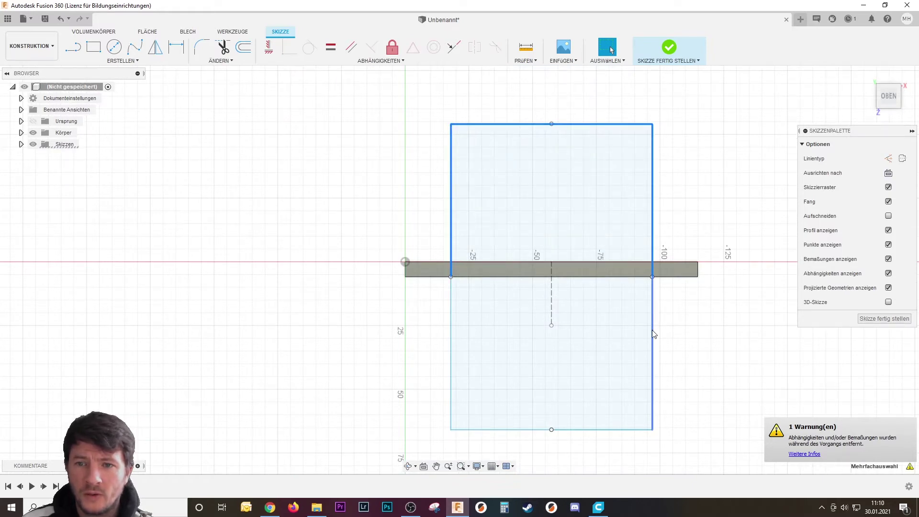
pyautogui.click(598, 429)
pyautogui.click(451, 342)
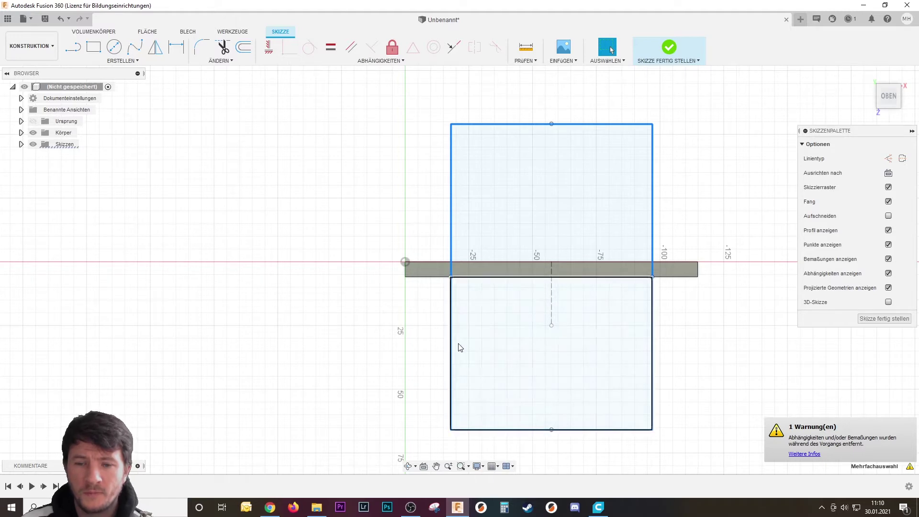
pyautogui.hotkey('ctrl', 'z')
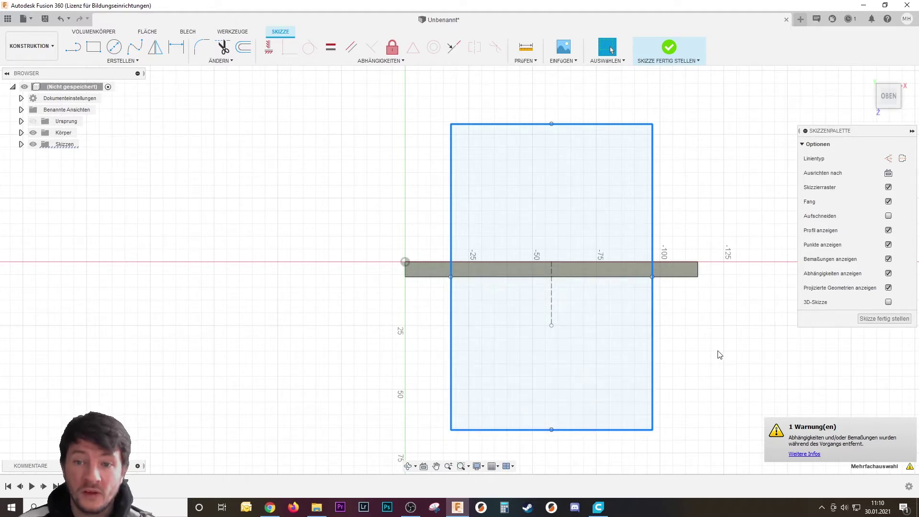
pyautogui.press('o')
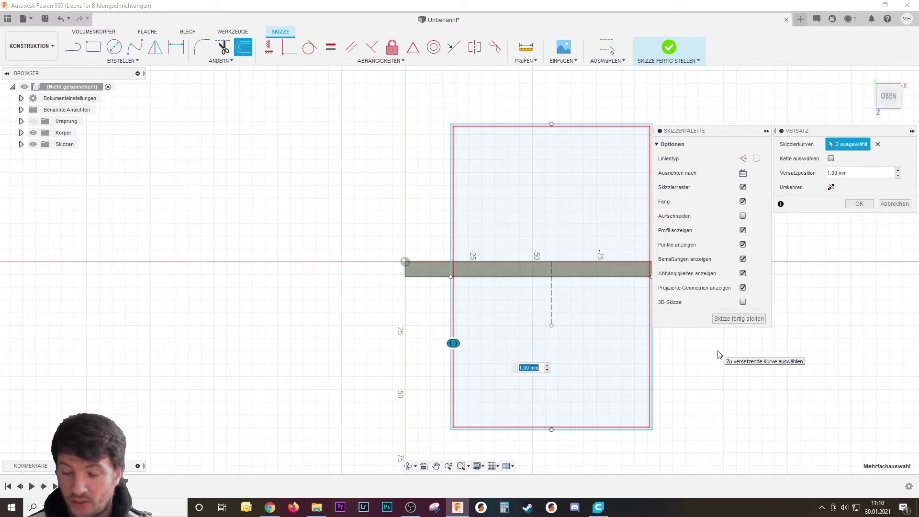
# Step: Commit a 5 mm outward offset (-5 mm) of the rectangle outline
pyautogui.write('5')
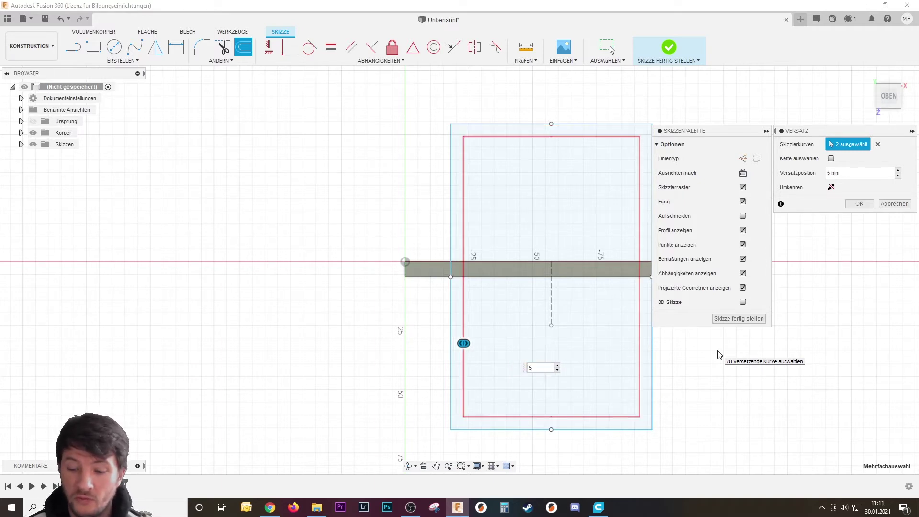
pyautogui.write('-')
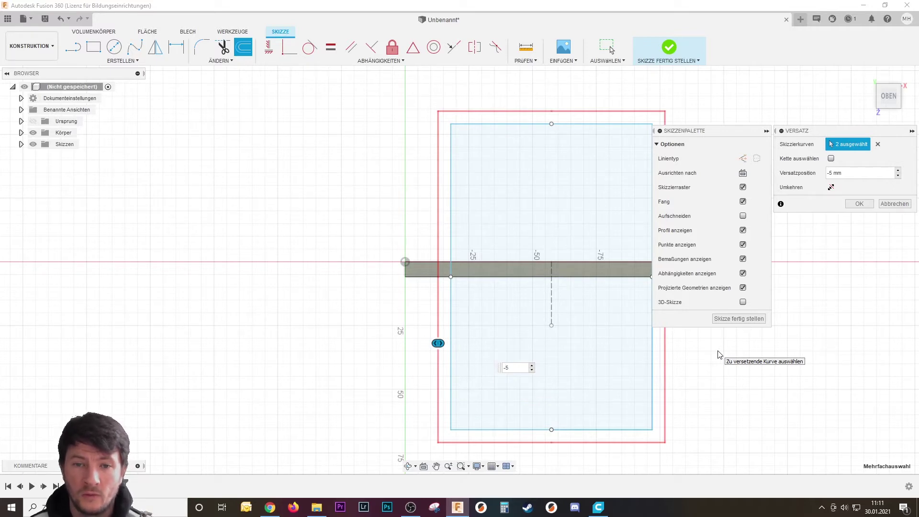
pyautogui.press('Return')
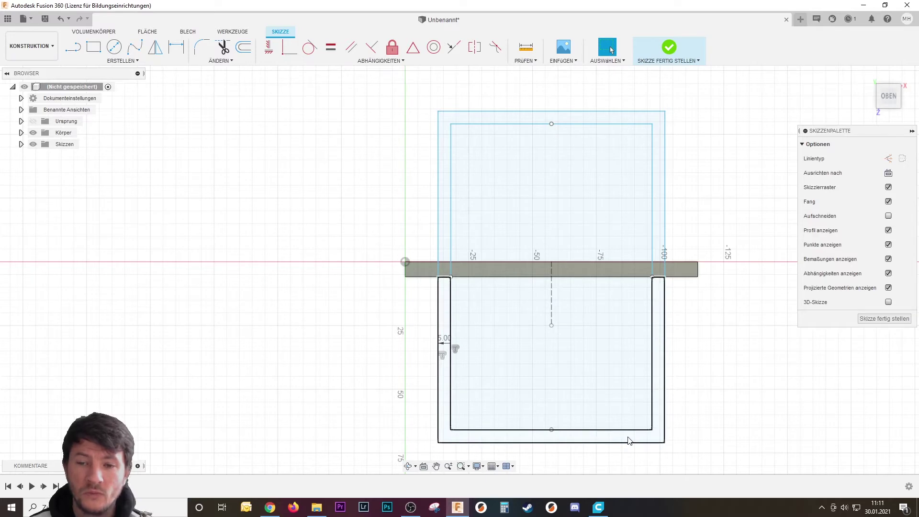
# Step: Select the lower U-shaped, upper and small right square wall profiles for extrusion
pyautogui.click(628, 440)
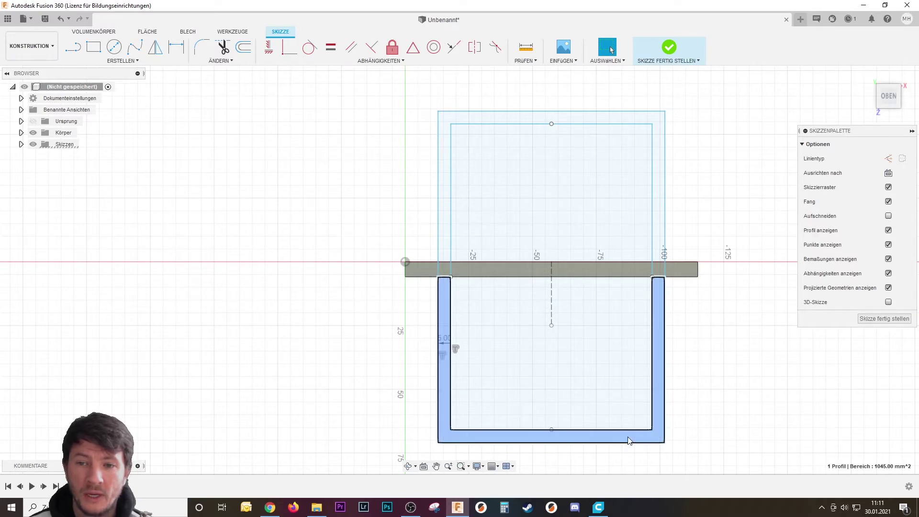
pyautogui.keyDown('ctrl'); pyautogui.click(661, 218); pyautogui.keyUp('ctrl')
pyautogui.scroll(2, 495, 278)
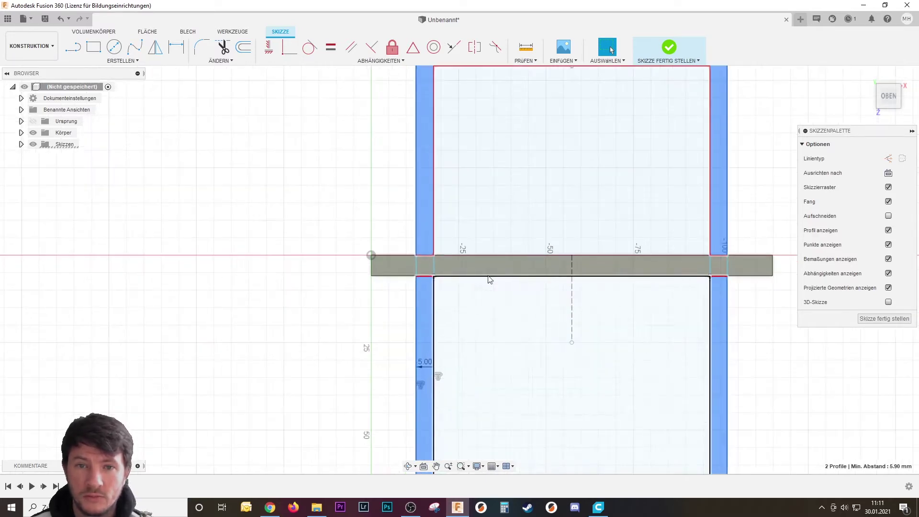
pyautogui.press('e')
pyautogui.click(721, 266)
pyautogui.write('20')
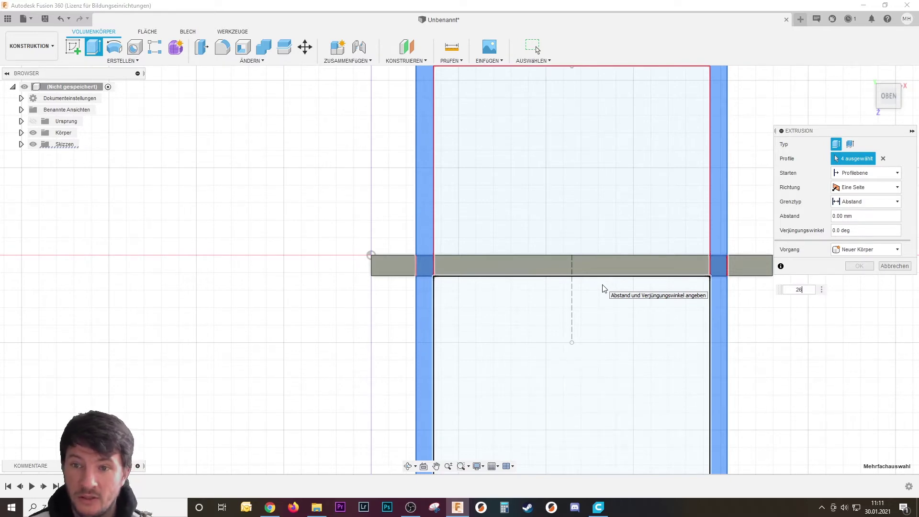
# Step: Extrude the four wall profiles 26 mm with Join and confirm the extrusion
pyautogui.press('Return')
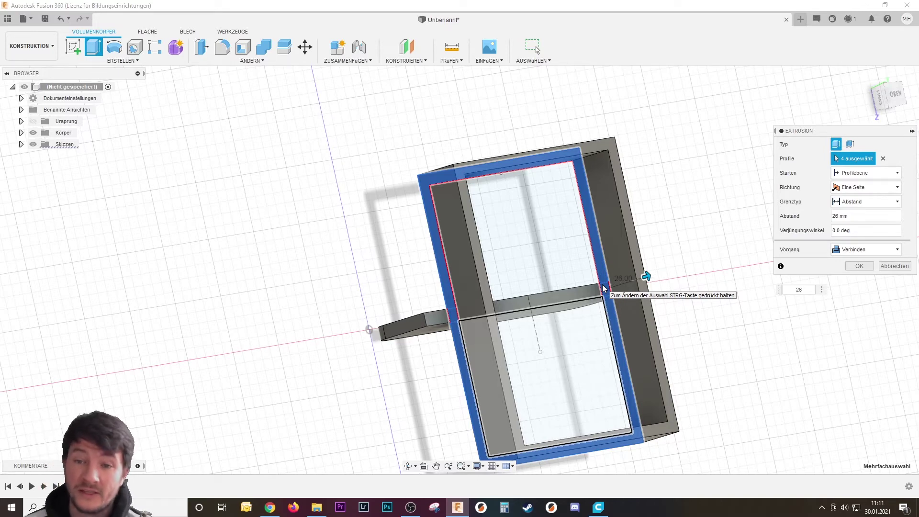
pyautogui.press('Return')
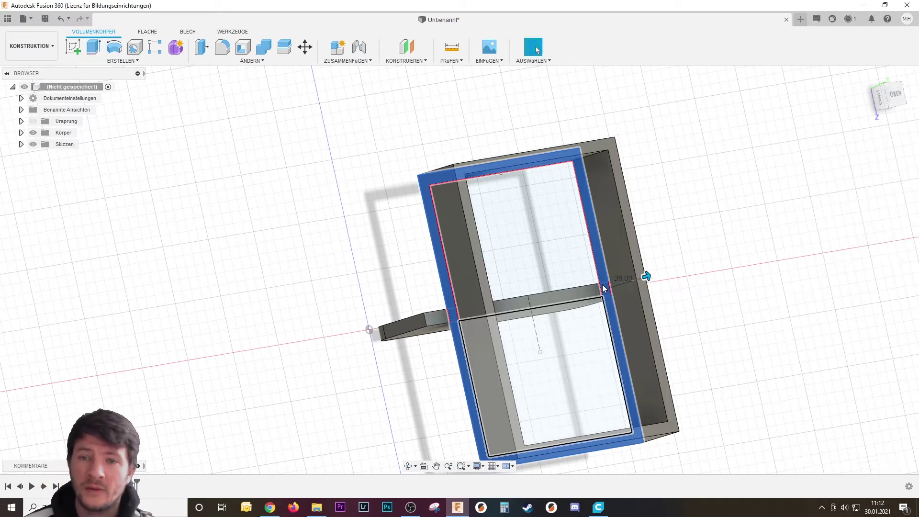
# Step: Expand the Skizzen list and make Skizze3 visible
pyautogui.click(21, 144)
pyautogui.click(42, 179)
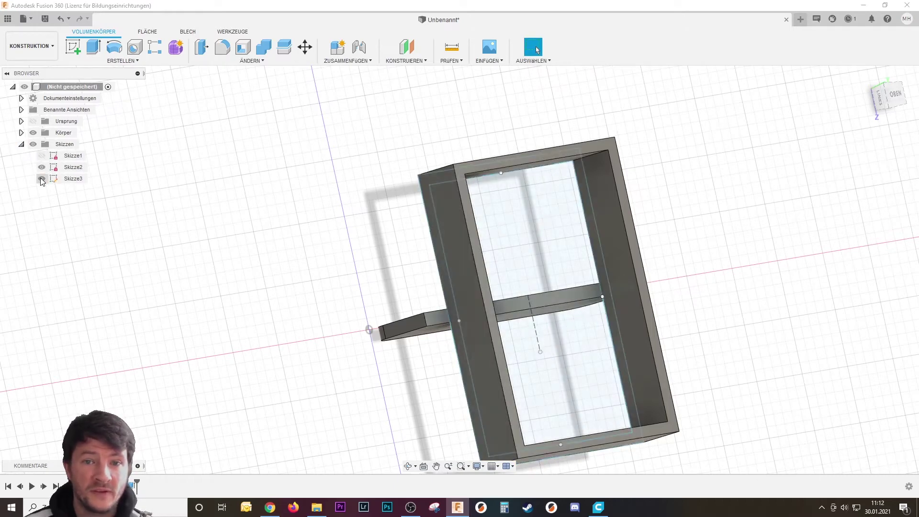
pyautogui.keyDown('shift'); pyautogui.moveTo(517, 243); pyautogui.dragTo(525, 265, button='middle'); pyautogui.keyUp('shift')
# Step: Select the two sketch profiles inside the box, start an extrusion, then cancel it
pyautogui.click(521, 265)
pyautogui.keyDown('ctrl'); pyautogui.click(570, 359); pyautogui.keyUp('ctrl')
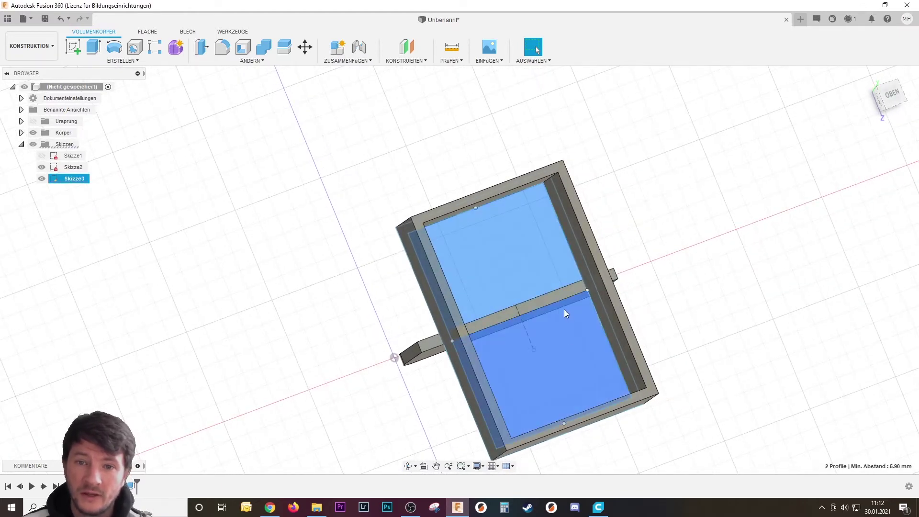
pyautogui.scroll(3, 560, 296)
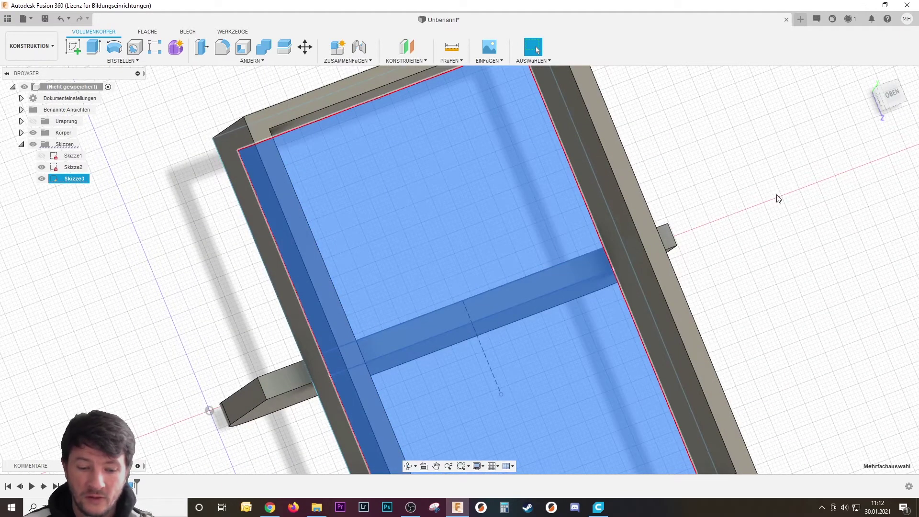
pyautogui.press('e')
pyautogui.press('Escape')
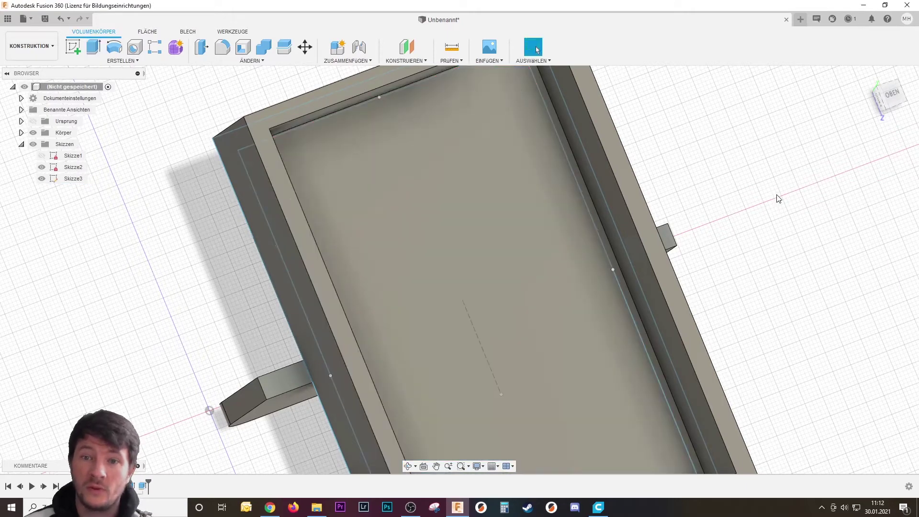
pyautogui.moveTo(791, 232)
pyautogui.keyDown('shift'); pyautogui.mouseDown(button='middle')
pyautogui.moveTo(769, 293)
pyautogui.moveTo(712, 348)
pyautogui.moveTo(509, 316)
pyautogui.moveTo(504, 345)
pyautogui.moveTo(502, 311)
pyautogui.moveTo(487, 314)
pyautogui.mouseUp(button='middle'); pyautogui.keyUp('shift')
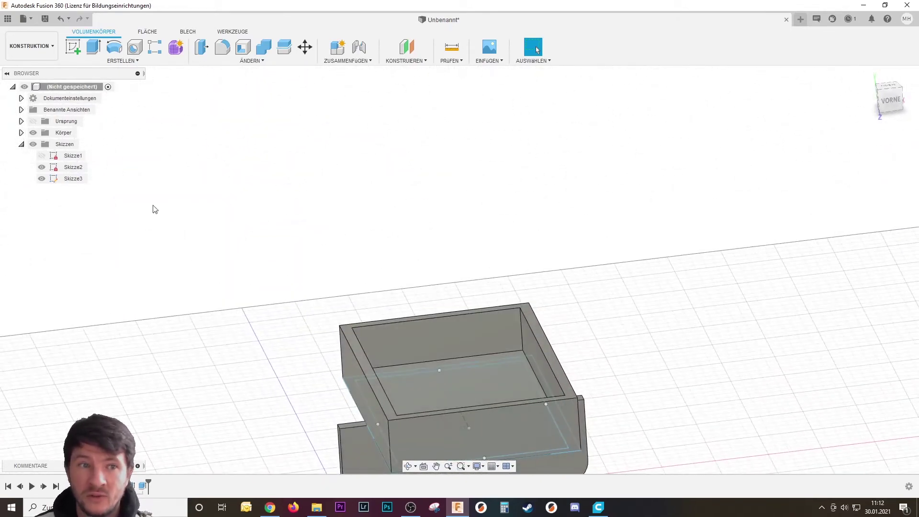
# Step: Hide the sketches and cut the inner wall face down by 10 mm (-10)
pyautogui.click(33, 144)
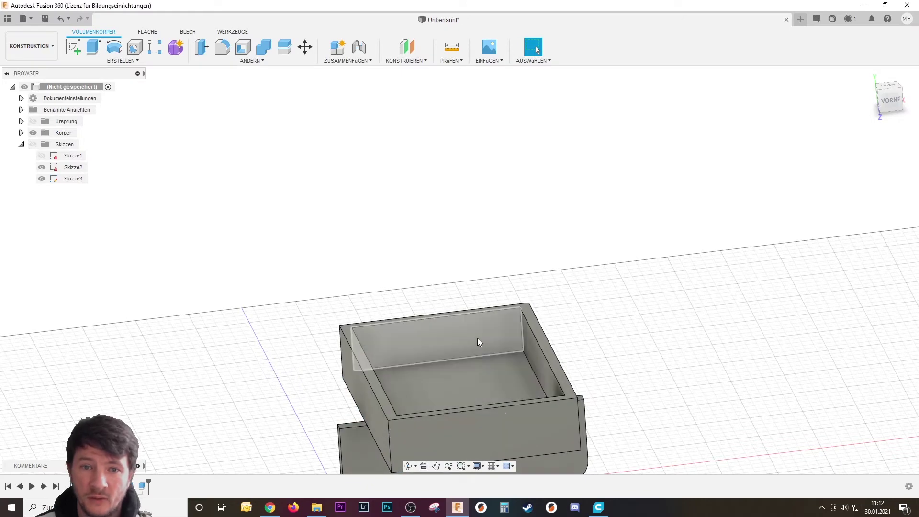
pyautogui.press('e')
pyautogui.click(479, 341)
pyautogui.write('-10')
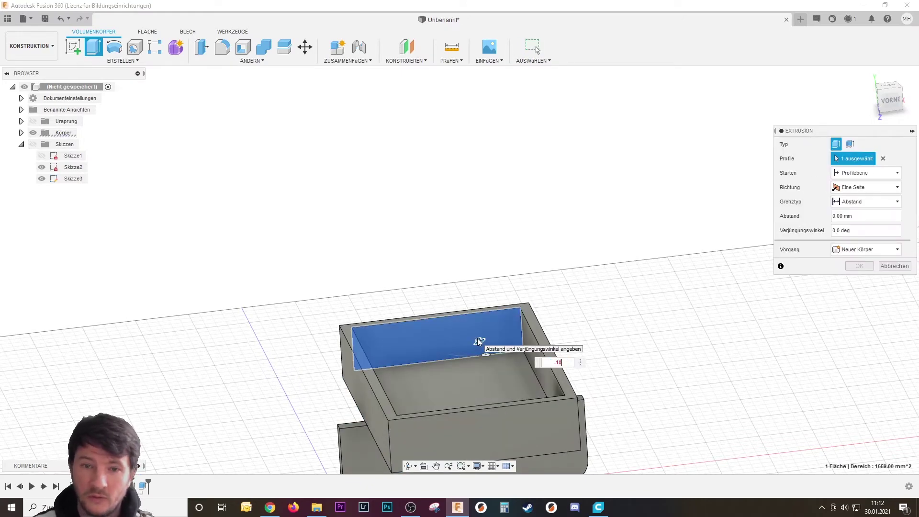
pyautogui.press('Return')
pyautogui.moveTo(479, 341)
pyautogui.keyDown('shift'); pyautogui.mouseDown(button='middle')
pyautogui.moveTo(528, 402)
pyautogui.moveTo(471, 315)
pyautogui.moveTo(492, 371)
pyautogui.moveTo(493, 328)
pyautogui.moveTo(644, 393)
pyautogui.mouseUp(button='middle'); pyautogui.keyUp('shift')
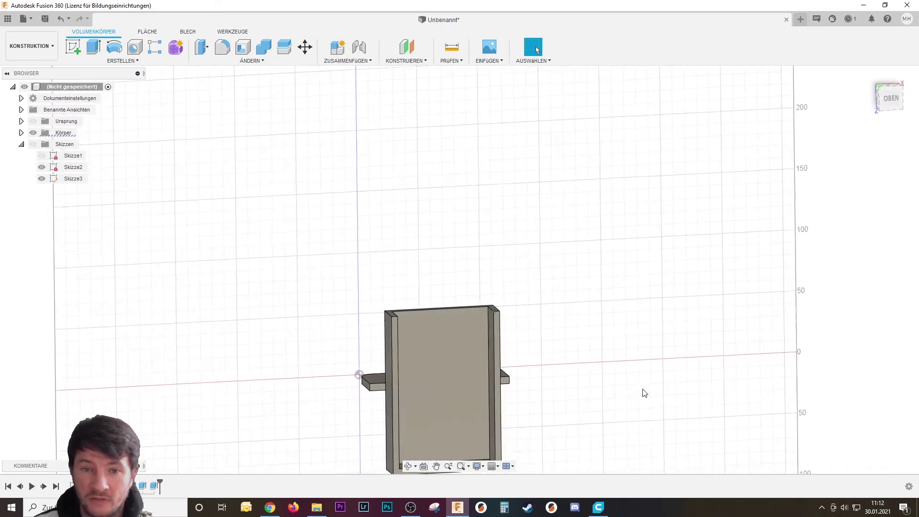
# Step: Orbit to face the box's broad side and begin a new sketch
pyautogui.moveTo(642, 391)
pyautogui.keyDown('shift'); pyautogui.mouseDown(button='middle')
pyautogui.moveTo(517, 369)
pyautogui.moveTo(456, 334)
pyautogui.moveTo(594, 396)
pyautogui.moveTo(527, 418)
pyautogui.moveTo(505, 408)
pyautogui.moveTo(473, 318)
pyautogui.moveTo(475, 401)
pyautogui.moveTo(472, 318)
pyautogui.moveTo(478, 434)
pyautogui.moveTo(483, 420)
pyautogui.moveTo(463, 317)
pyautogui.mouseUp(button='middle'); pyautogui.keyUp('shift')
pyautogui.moveTo(464, 409)
pyautogui.keyDown('shift'); pyautogui.mouseDown(button='middle')
pyautogui.moveTo(504, 438)
pyautogui.moveTo(506, 430)
pyautogui.moveTo(466, 423)
pyautogui.moveTo(460, 402)
pyautogui.moveTo(560, 369)
pyautogui.moveTo(405, 337)
pyautogui.moveTo(67, 58)
pyautogui.mouseUp(button='middle'); pyautogui.keyUp('shift')
pyautogui.click(73, 47)
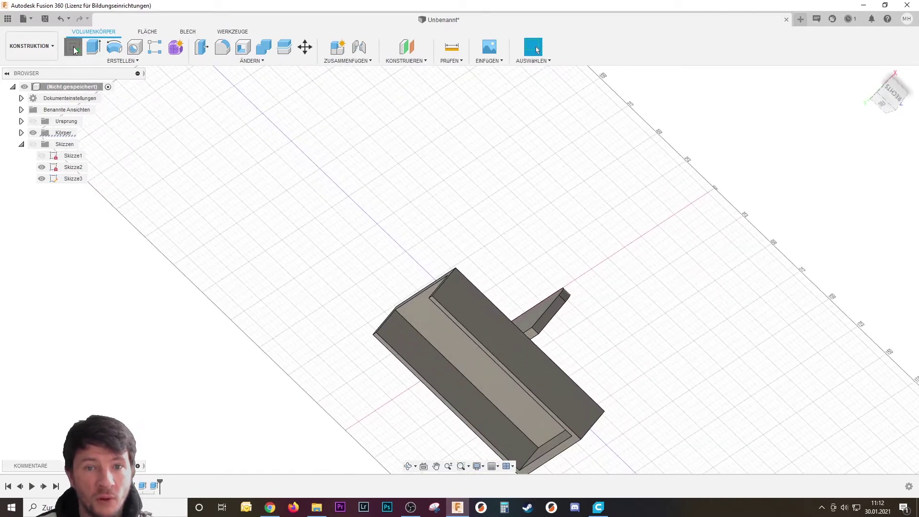
# Step: Place the sketch on the box face and start a rectangle at the top-right corner
pyautogui.click(401, 337)
pyautogui.scroll(3, 488, 292)
pyautogui.scroll(3, 497, 273)
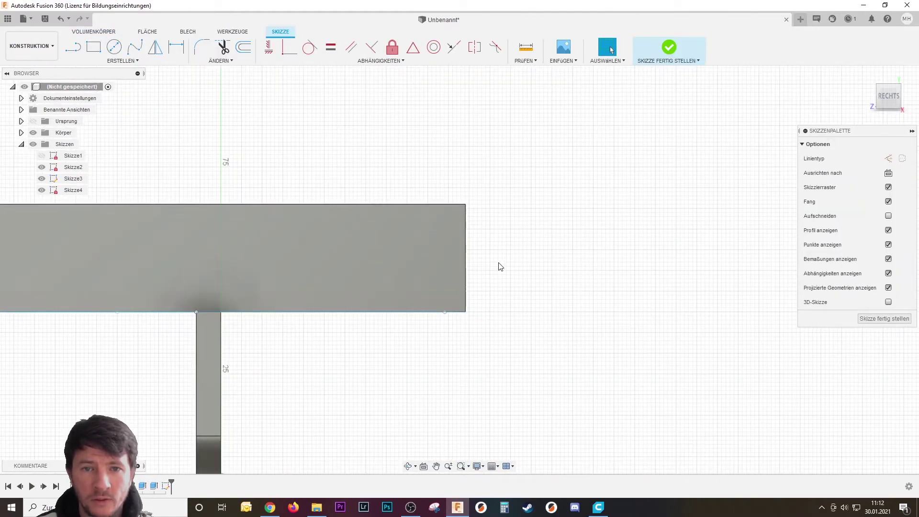
pyautogui.click(93, 46)
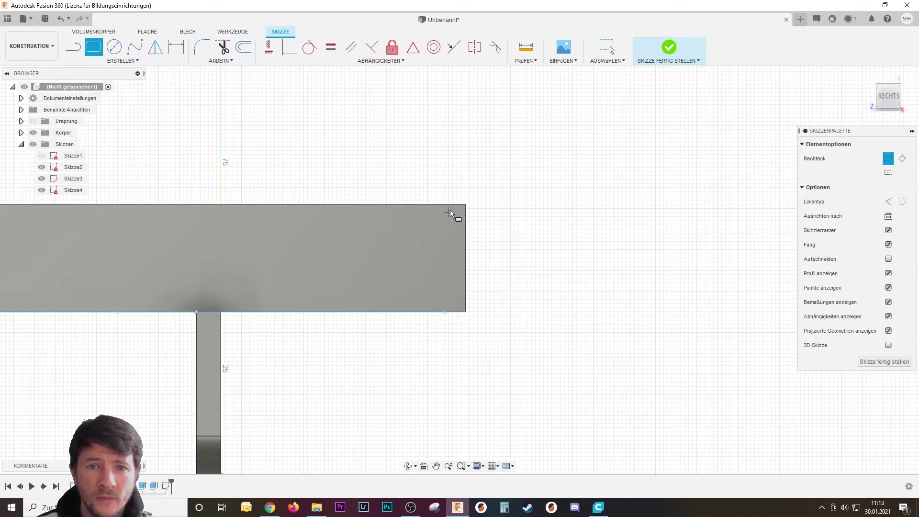
pyautogui.scroll(2, 467, 211)
pyautogui.click(466, 204)
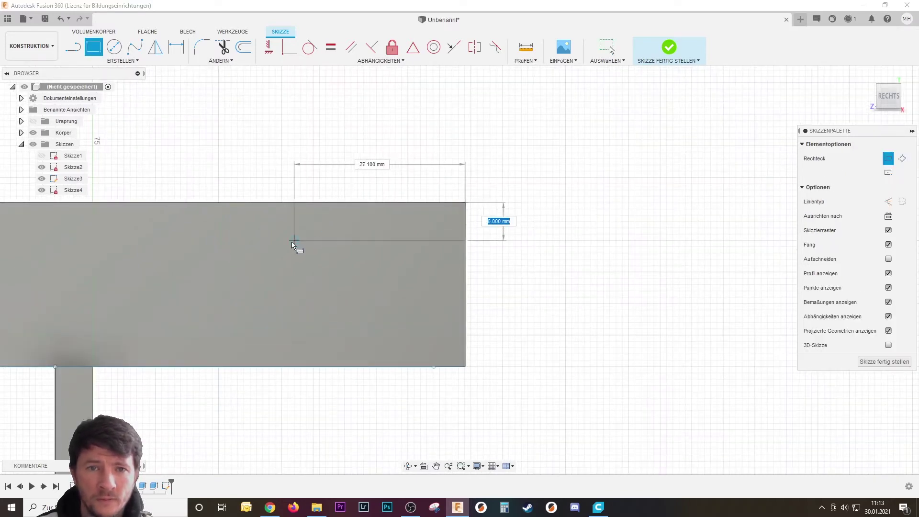
pyautogui.scroll(-3, 257, 249)
pyautogui.moveTo(198, 248); pyautogui.dragTo(492, 245, button='middle')
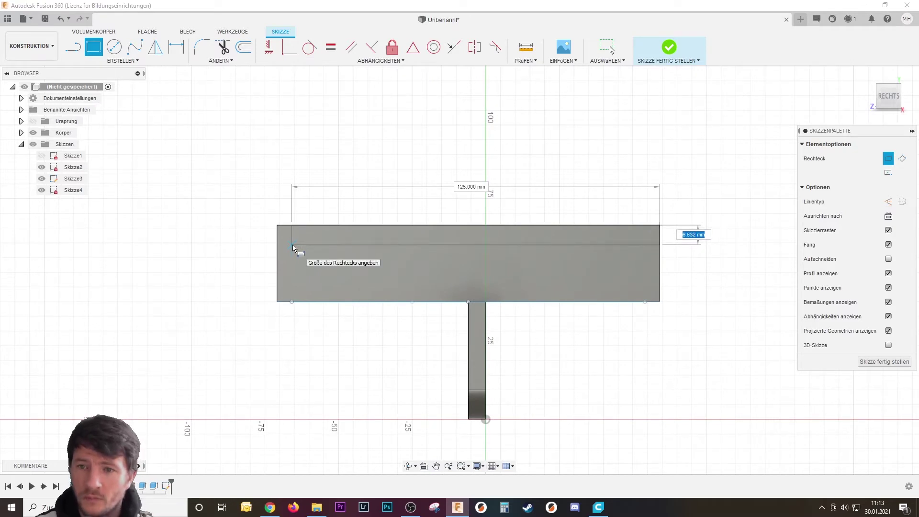
# Step: Finish the 125 × 5 mm strip rectangle and select its profile
pyautogui.press('Tab')
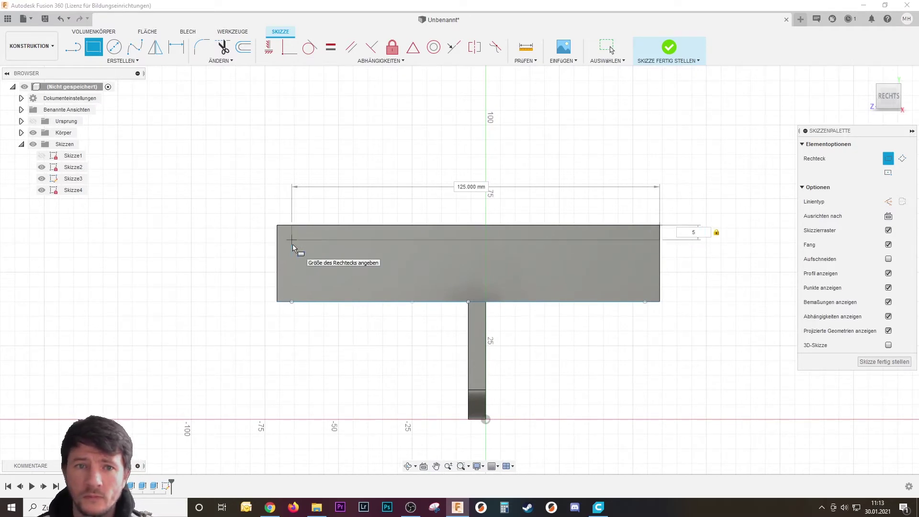
pyautogui.press('Return')
pyautogui.press('Escape')
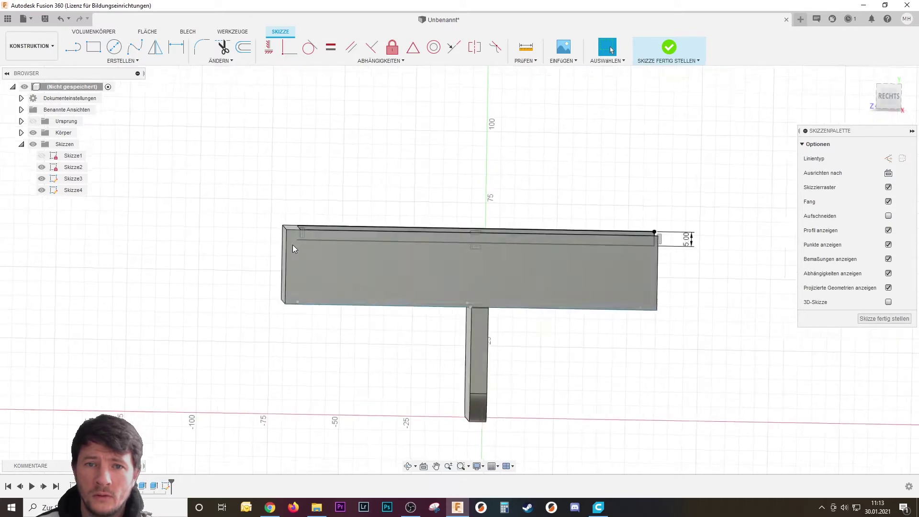
pyautogui.keyDown('shift'); pyautogui.moveTo(292, 245); pyautogui.dragTo(348, 257, button='middle'); pyautogui.keyUp('shift')
pyautogui.click(355, 234)
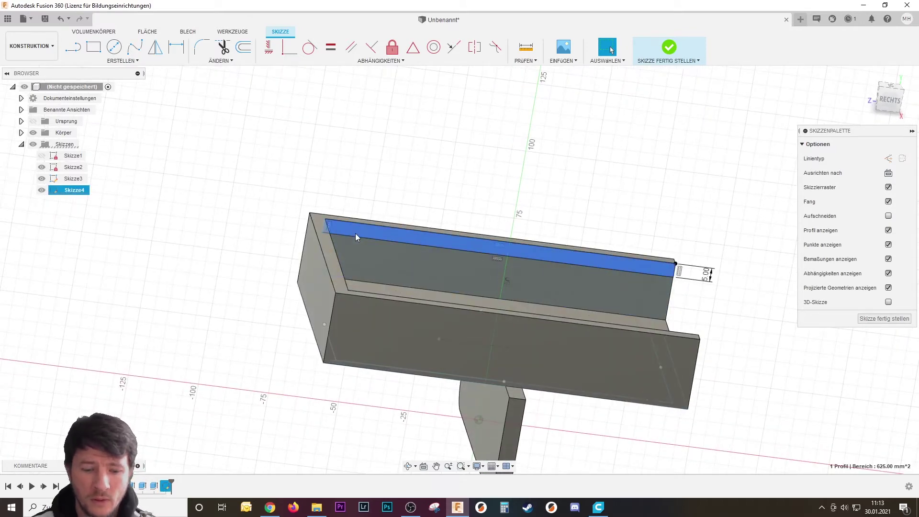
# Step: Extrude the strip 5 mm into a lip along the wall top
pyautogui.write('e-5')
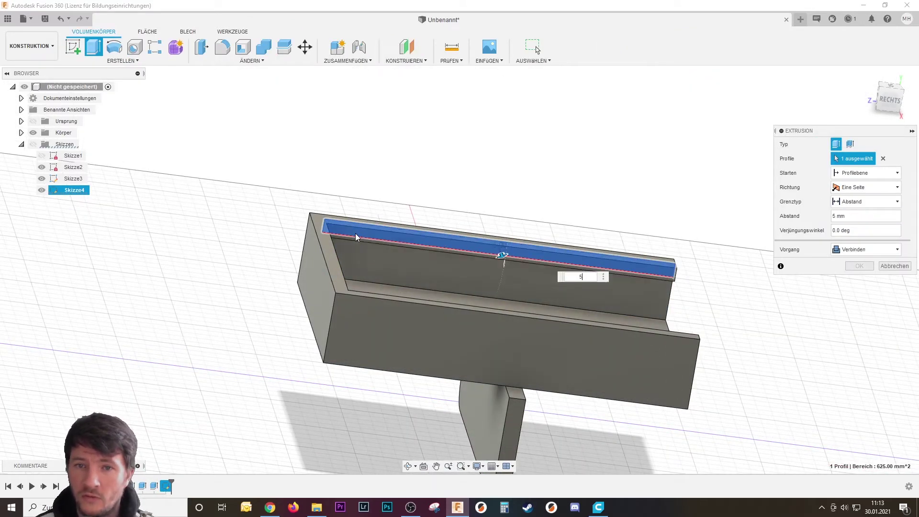
pyautogui.press('Return')
pyautogui.moveTo(355, 236)
pyautogui.keyDown('shift'); pyautogui.mouseDown(button='middle')
pyautogui.moveTo(673, 246)
pyautogui.moveTo(622, 215)
pyautogui.mouseUp(button='middle'); pyautogui.keyUp('shift')
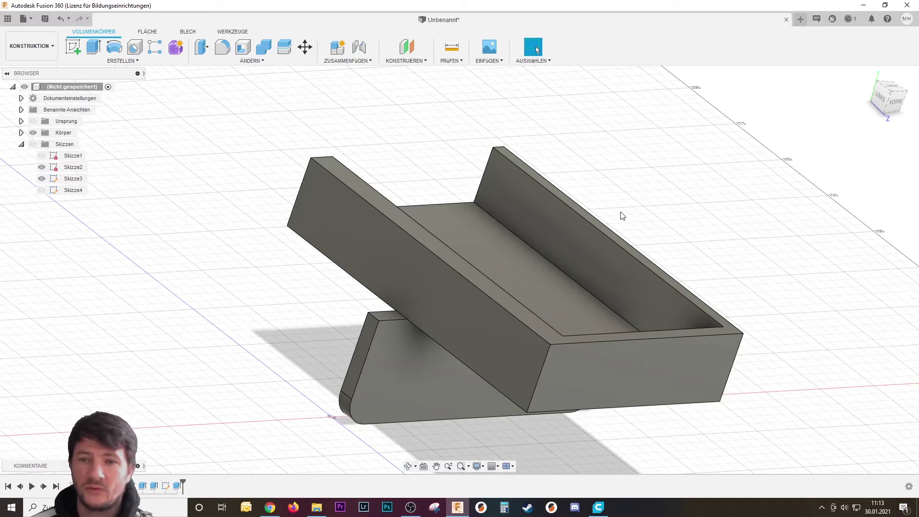
pyautogui.keyDown('shift'); pyautogui.moveTo(622, 215); pyautogui.dragTo(615, 249, button='middle'); pyautogui.keyUp('shift')
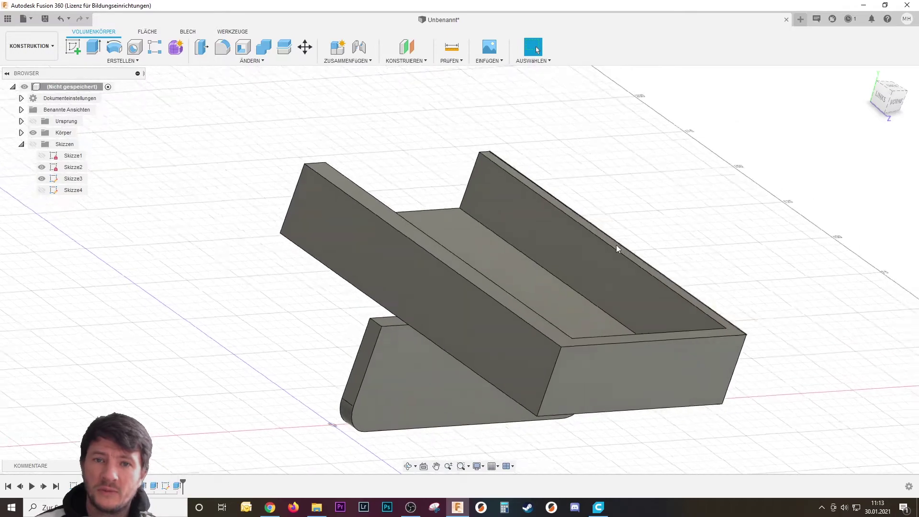
# Step: Sketch a 125 × 5 mm rectangle along the top edge of the opposite wall
pyautogui.click(73, 50)
pyautogui.click(494, 209)
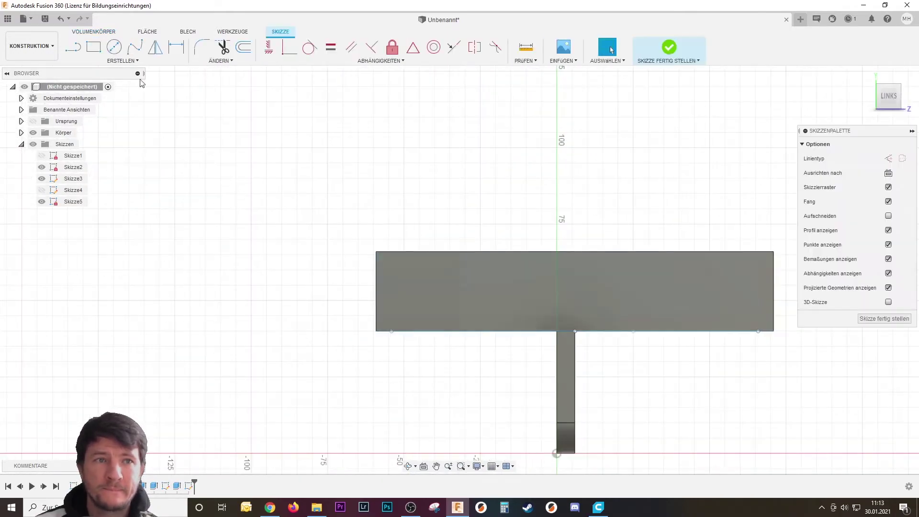
pyautogui.click(93, 47)
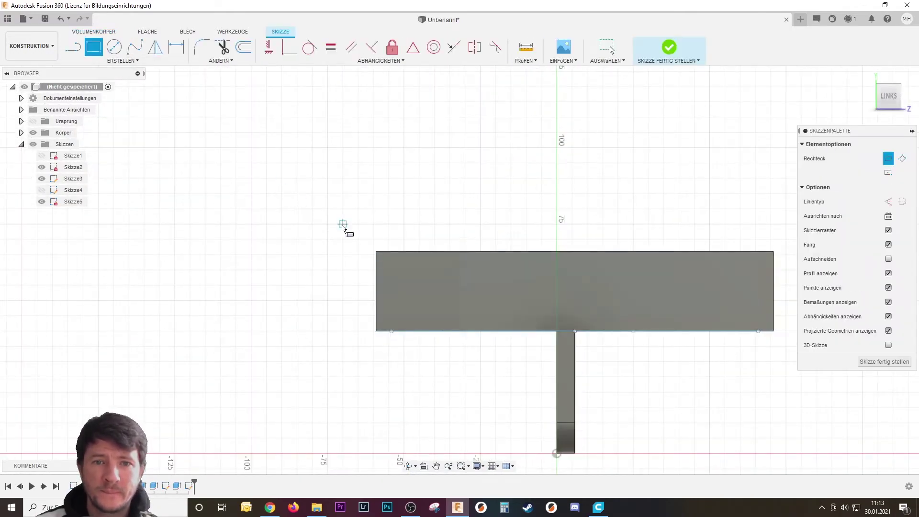
pyautogui.click(377, 254)
pyautogui.write('125')
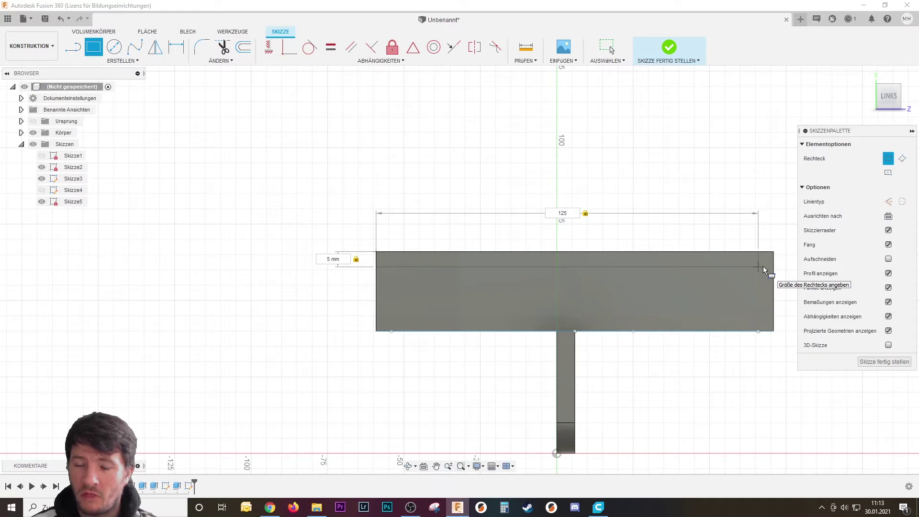
pyautogui.press('Return')
pyautogui.press('Escape')
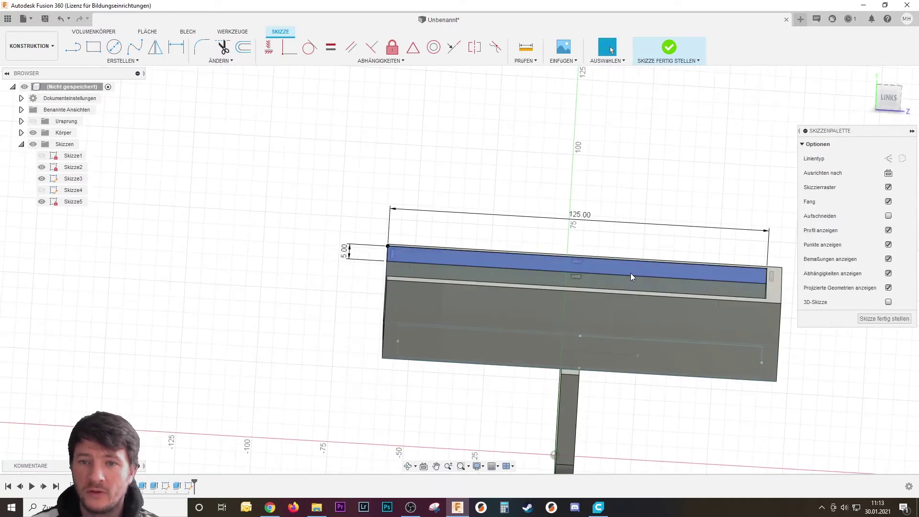
# Step: Extrude the new strip into a matching lip on the opposite wall
pyautogui.click(628, 272)
pyautogui.press('e')
pyautogui.press('e')
pyautogui.press('Return')
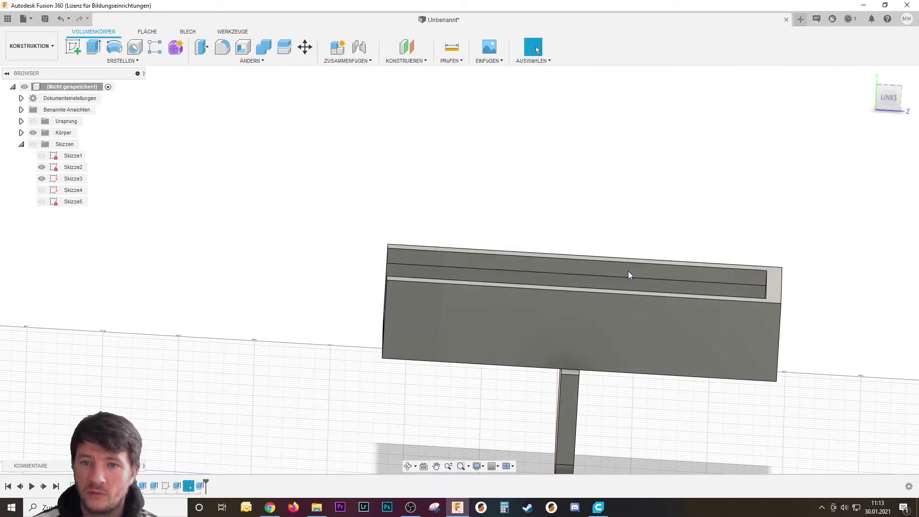
pyautogui.moveTo(628, 270)
pyautogui.keyDown('shift'); pyautogui.mouseDown(button='middle')
pyautogui.moveTo(712, 312)
pyautogui.moveTo(750, 377)
pyautogui.moveTo(704, 401)
pyautogui.moveTo(708, 416)
pyautogui.moveTo(646, 428)
pyautogui.moveTo(516, 422)
pyautogui.moveTo(524, 404)
pyautogui.mouseUp(button='middle'); pyautogui.keyUp('shift')
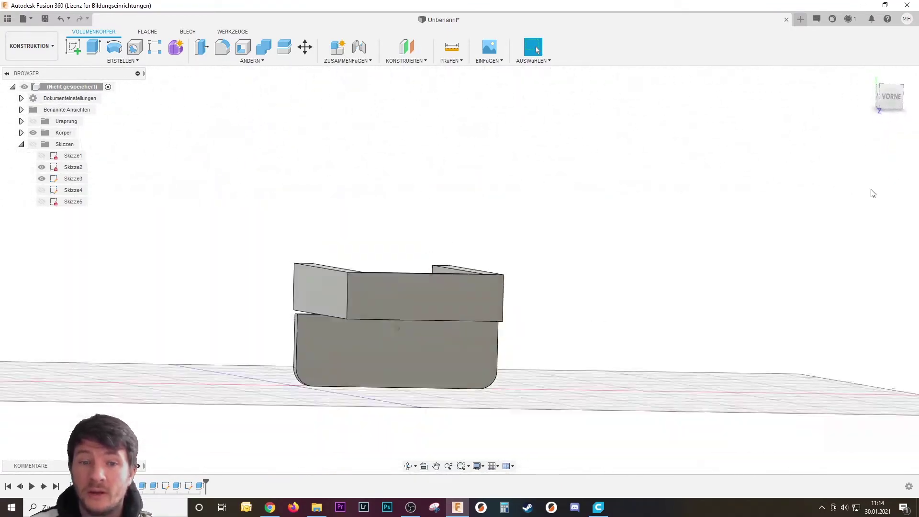
# Step: Switch to the HINTEN view, looking straight at the holder's back
pyautogui.moveTo(890, 98); pyautogui.dragTo(888, 91)
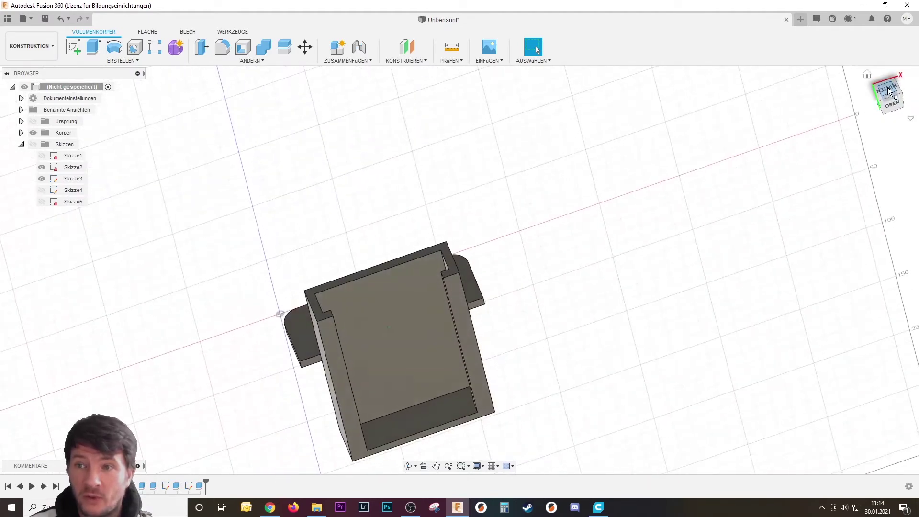
pyautogui.click(888, 91)
pyautogui.moveTo(460, 298); pyautogui.dragTo(485, 227)
pyautogui.press('Escape')
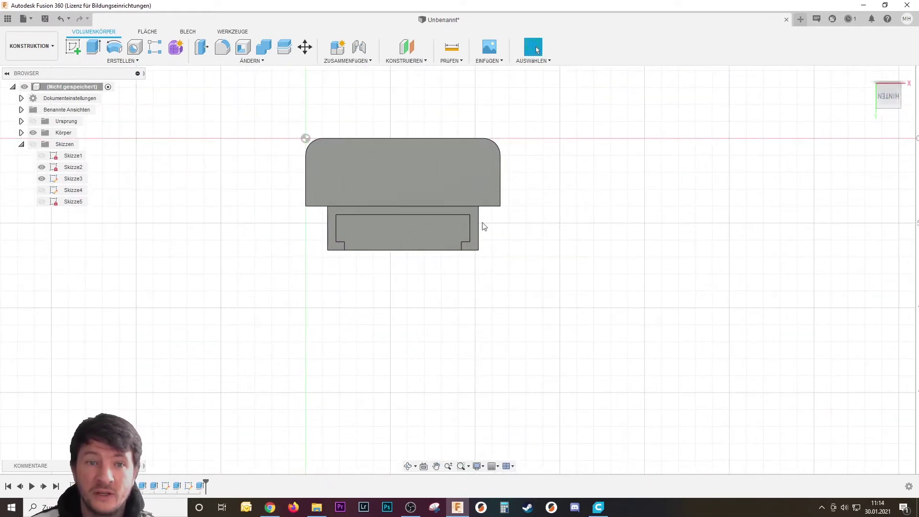
# Step: Sketch a rectangle in the middle of the holder's back face
pyautogui.click(72, 47)
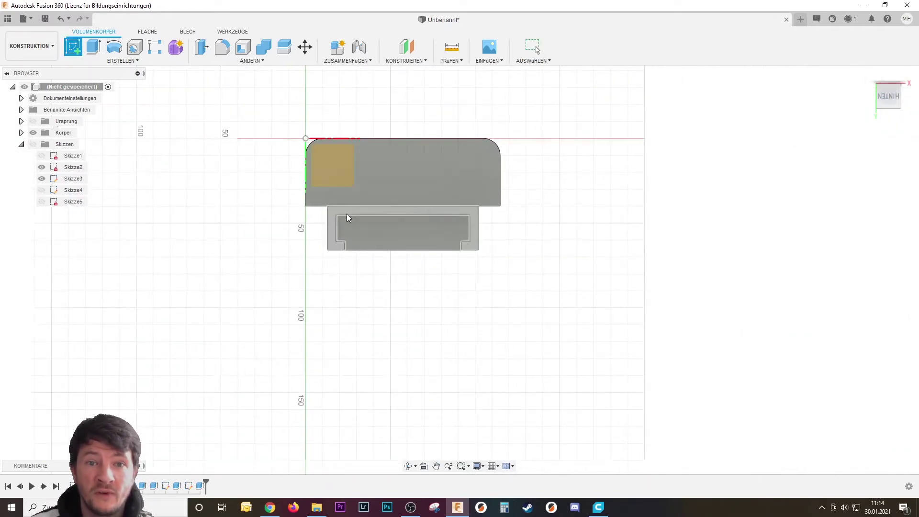
pyautogui.click(387, 233)
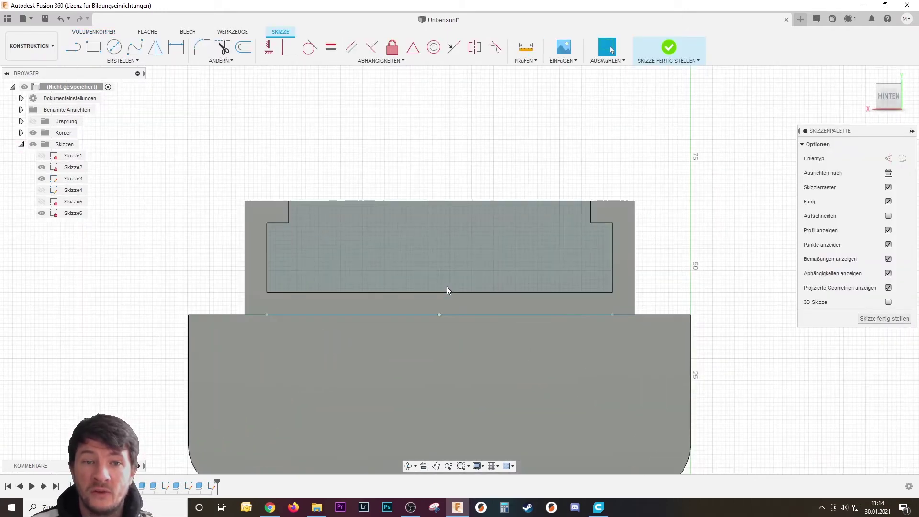
pyautogui.click(96, 50)
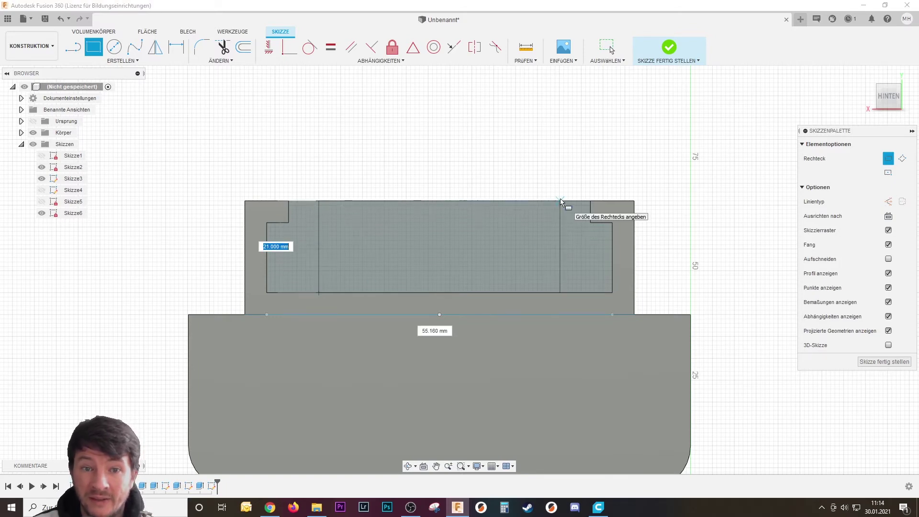
pyautogui.click(560, 202)
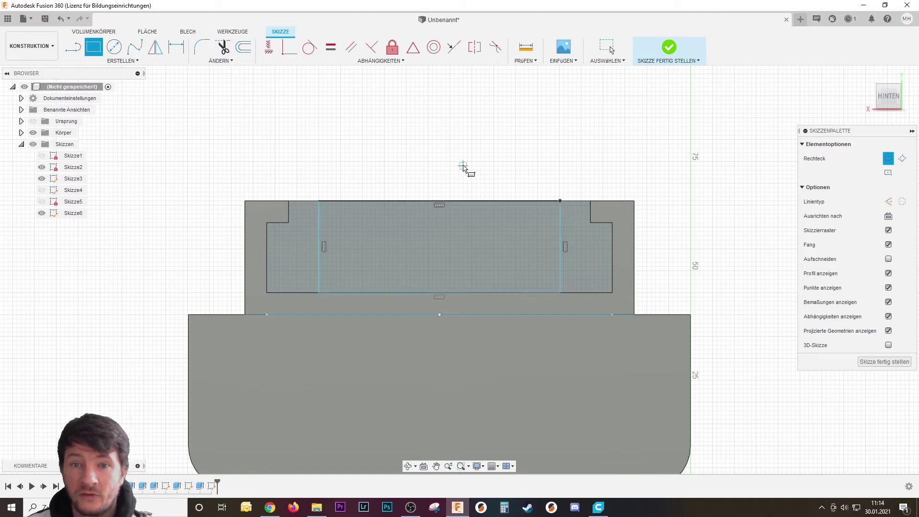
pyautogui.press('Escape')
# Step: Extrude the back rectangle 10 mm to form the stand
pyautogui.click(469, 244)
pyautogui.write('e')
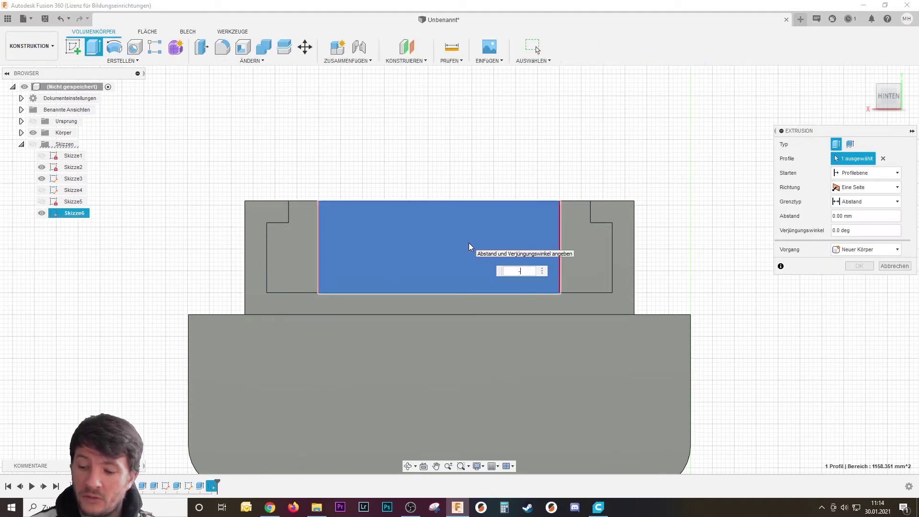
pyautogui.write('10')
pyautogui.press('Return')
pyautogui.moveTo(469, 245)
pyautogui.keyDown('shift'); pyautogui.mouseDown(button='middle')
pyautogui.moveTo(470, 268)
pyautogui.moveTo(519, 360)
pyautogui.moveTo(502, 357)
pyautogui.moveTo(536, 385)
pyautogui.moveTo(550, 375)
pyautogui.moveTo(584, 395)
pyautogui.moveTo(560, 420)
pyautogui.moveTo(488, 396)
pyautogui.moveTo(446, 355)
pyautogui.moveTo(453, 388)
pyautogui.moveTo(463, 392)
pyautogui.moveTo(450, 352)
pyautogui.moveTo(459, 328)
pyautogui.moveTo(464, 355)
pyautogui.moveTo(438, 358)
pyautogui.moveTo(397, 314)
pyautogui.mouseUp(button='middle'); pyautogui.keyUp('shift')
pyautogui.click(461, 327)
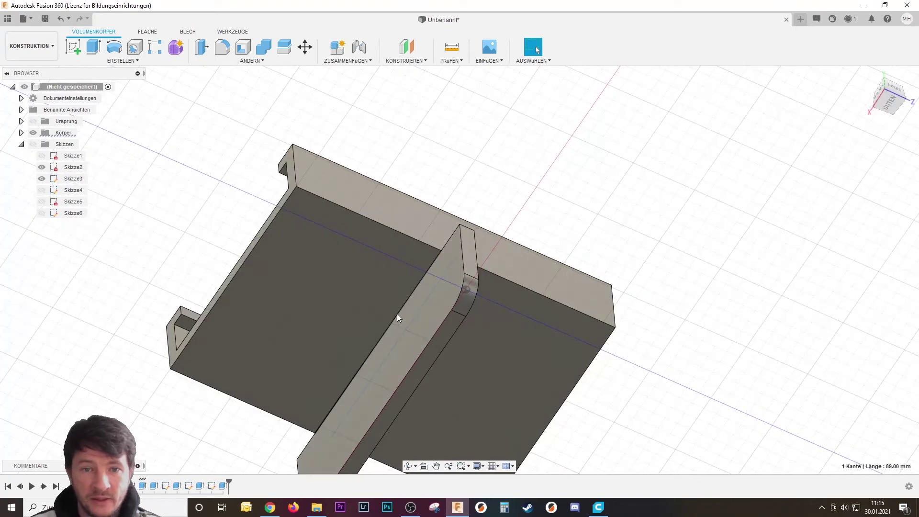
# Step: Round the first stand joint's two edges with a 5 mm fillet
pyautogui.keyDown('ctrl'); pyautogui.click(394, 317); pyautogui.keyUp('ctrl')
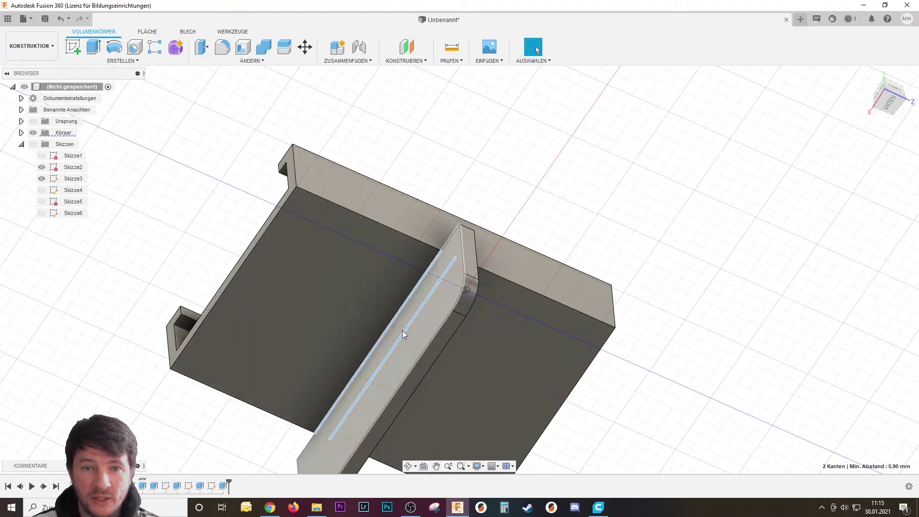
pyautogui.press('f')
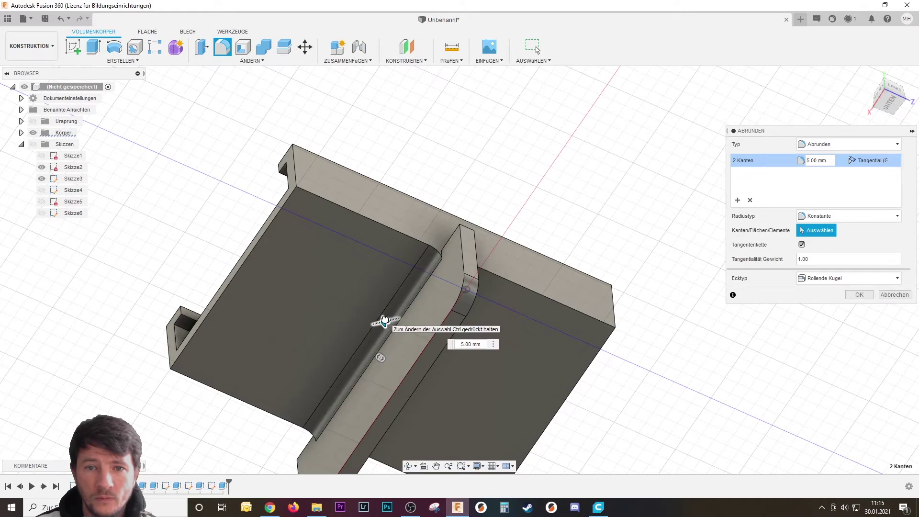
pyautogui.moveTo(384, 320)
pyautogui.keyDown('shift'); pyautogui.mouseDown(button='middle')
pyautogui.moveTo(472, 350)
pyautogui.moveTo(508, 375)
pyautogui.mouseUp(button='middle'); pyautogui.keyUp('shift')
pyautogui.press('Return')
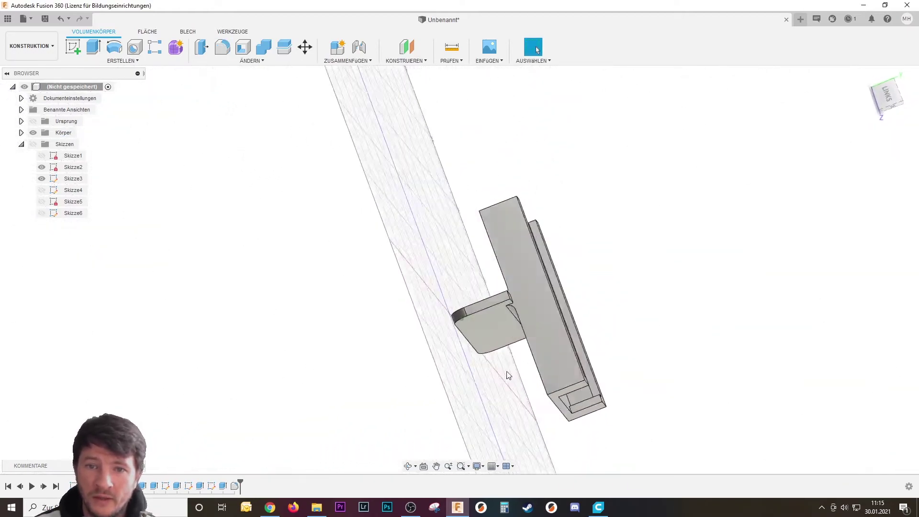
# Step: Round the two edges at the other stand joint with a 5 mm fillet
pyautogui.scroll(2, 508, 375)
pyautogui.scroll(2, 525, 323)
pyautogui.scroll(1, 509, 297)
pyautogui.scroll(3, 507, 297)
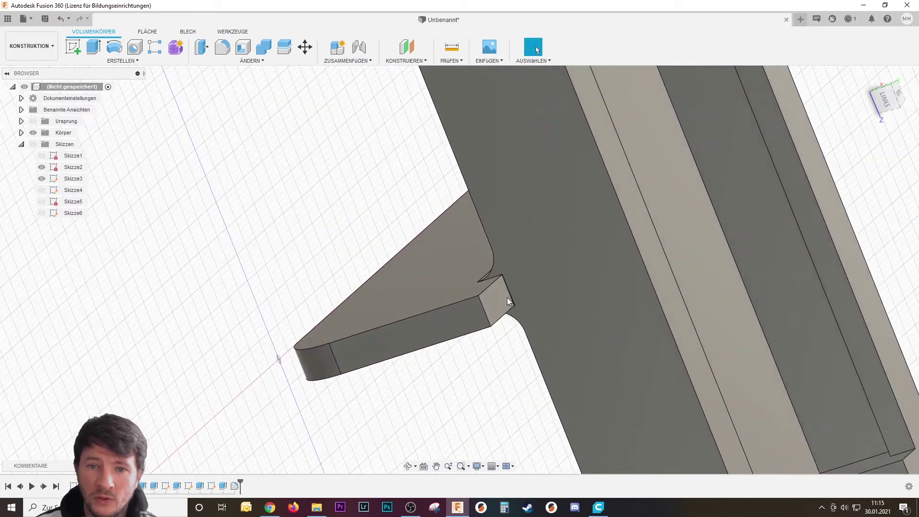
pyautogui.moveTo(509, 290)
pyautogui.keyDown('shift'); pyautogui.mouseDown(button='middle')
pyautogui.moveTo(707, 289)
pyautogui.moveTo(590, 273)
pyautogui.mouseUp(button='middle'); pyautogui.keyUp('shift')
pyautogui.click(506, 283)
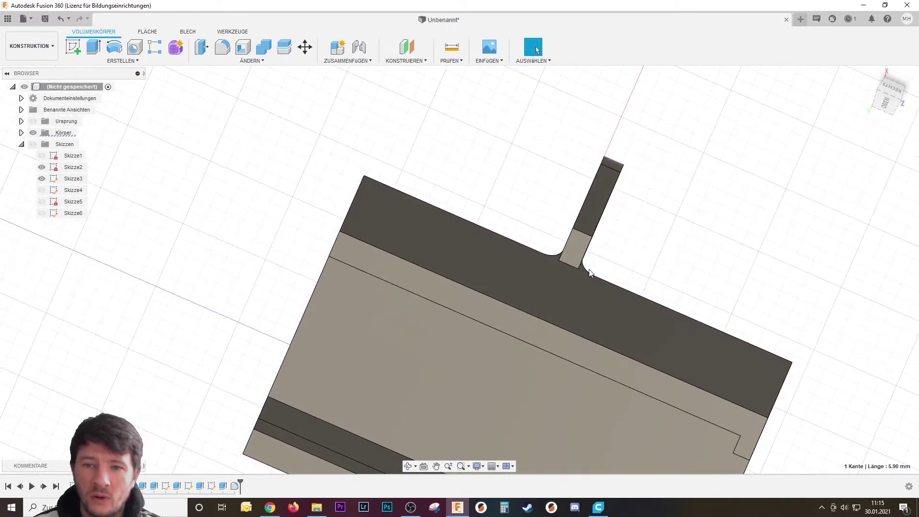
pyautogui.keyDown('ctrl'); pyautogui.click(567, 264); pyautogui.keyUp('ctrl')
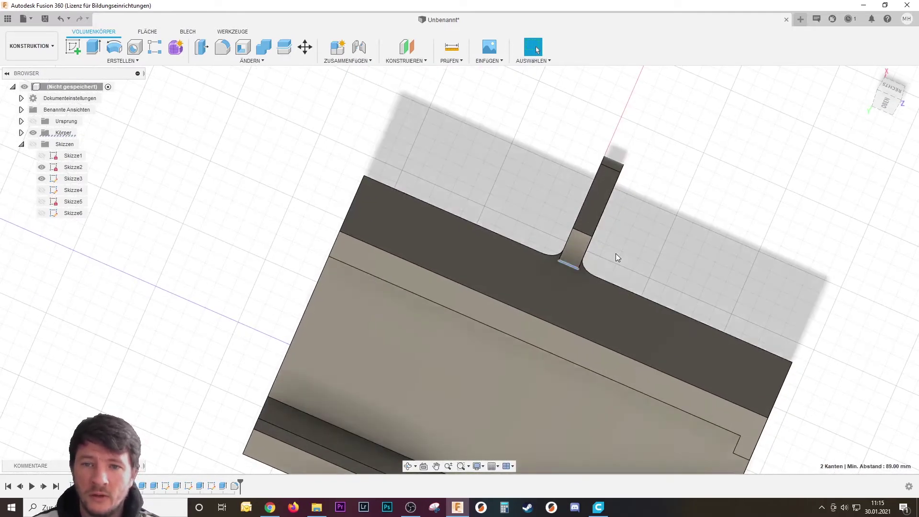
pyautogui.click(221, 49)
pyautogui.write('5')
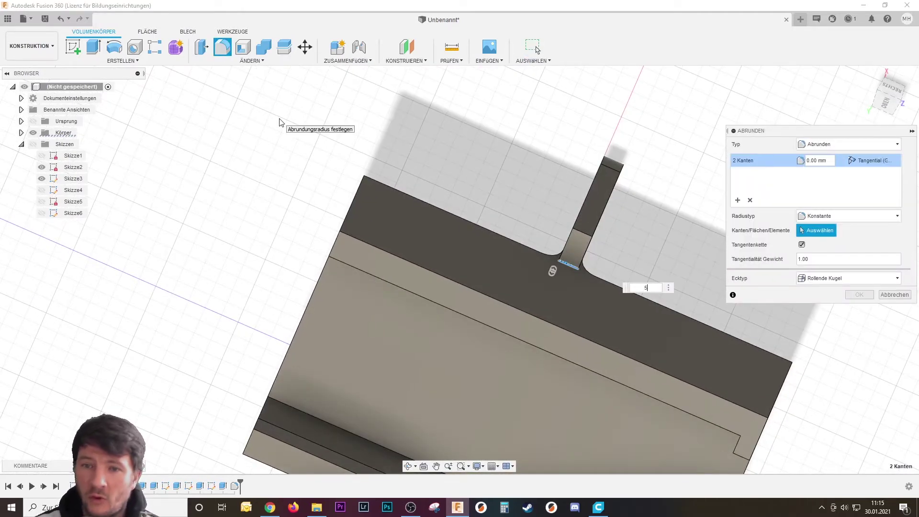
pyautogui.press('Return')
pyautogui.moveTo(281, 121)
pyautogui.keyDown('shift'); pyautogui.mouseDown(button='middle')
pyautogui.moveTo(443, 300)
pyautogui.moveTo(506, 422)
pyautogui.moveTo(443, 380)
pyautogui.moveTo(375, 445)
pyautogui.moveTo(349, 415)
pyautogui.moveTo(342, 432)
pyautogui.moveTo(348, 425)
pyautogui.mouseUp(button='middle'); pyautogui.keyUp('shift')
pyautogui.scroll(2, 351, 420)
pyautogui.scroll(2, 348, 412)
# Step: Select the short corner edge, both walls' long edges and the bottom front edge
pyautogui.scroll(1, 392, 349)
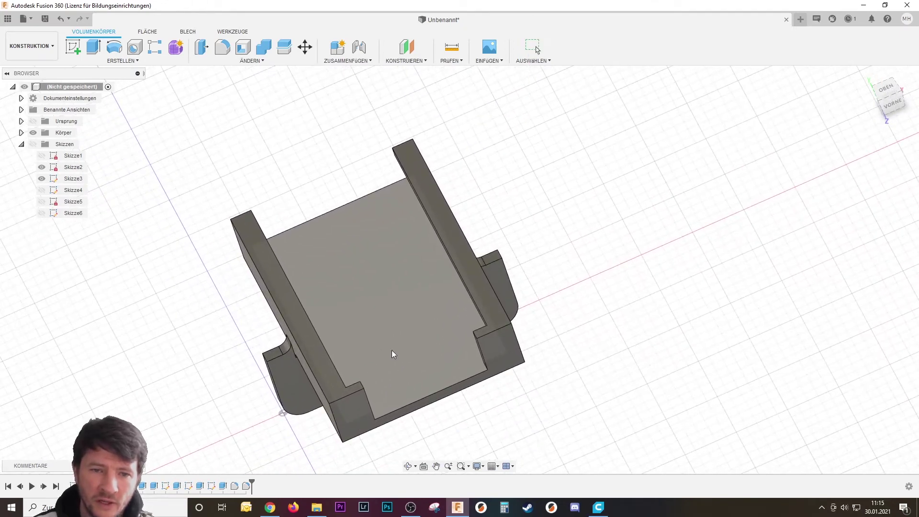
pyautogui.scroll(1, 339, 420)
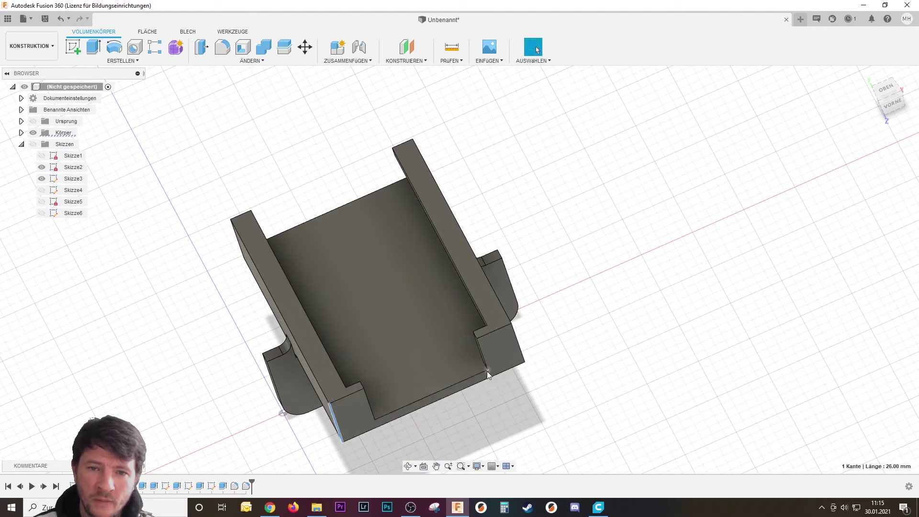
pyautogui.click(503, 326)
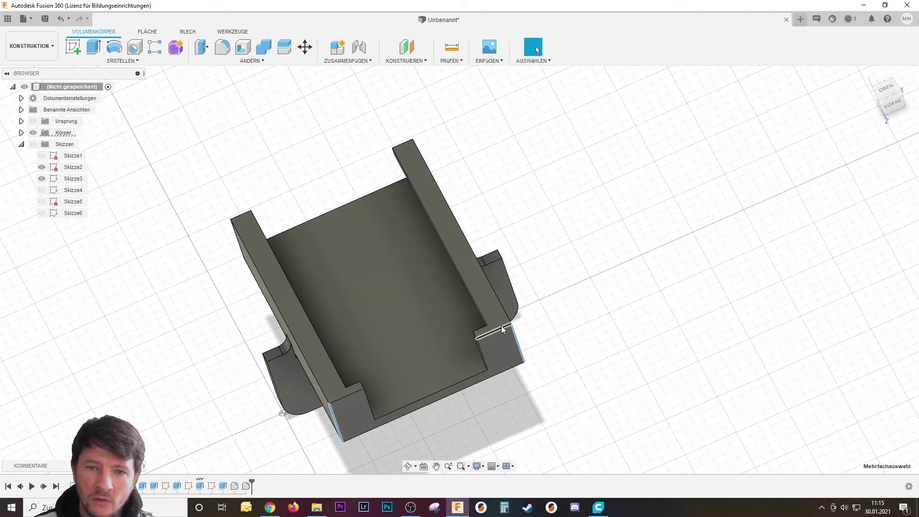
pyautogui.click(500, 306)
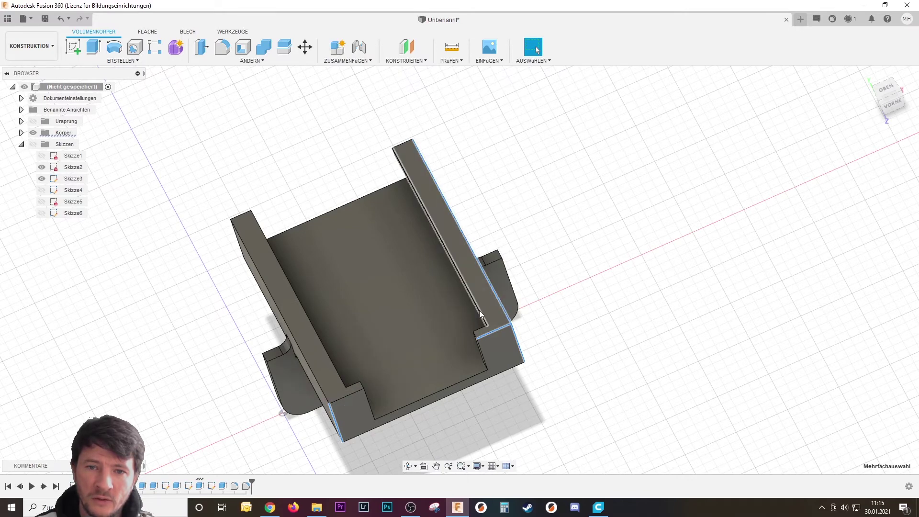
pyautogui.click(322, 387)
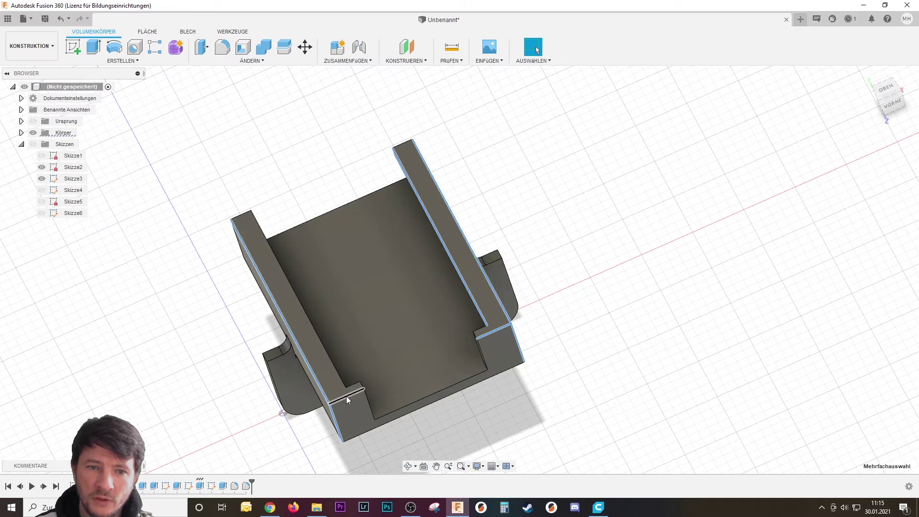
pyautogui.click(346, 397)
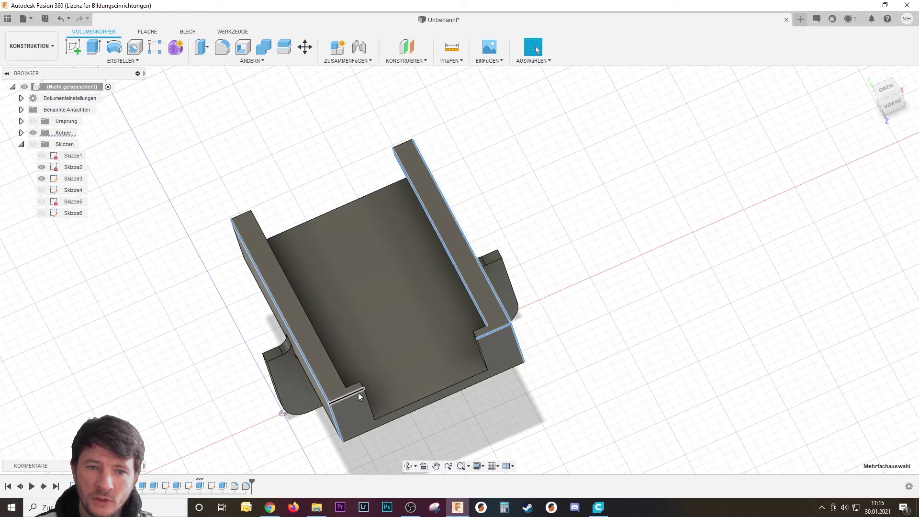
pyautogui.click(512, 367)
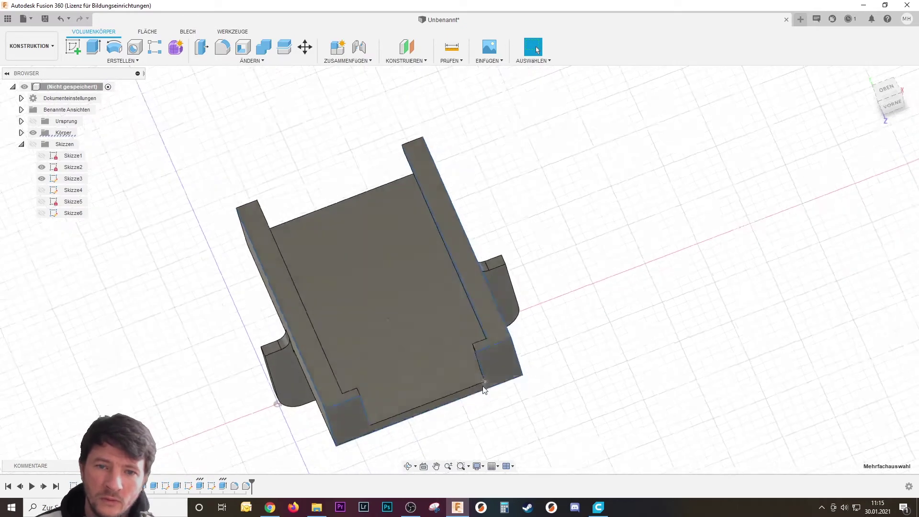
# Step: Orbit to look into the open top and add the left rib's top edge
pyautogui.keyDown('shift'); pyautogui.moveTo(375, 421); pyautogui.dragTo(363, 399, button='middle'); pyautogui.keyUp('shift')
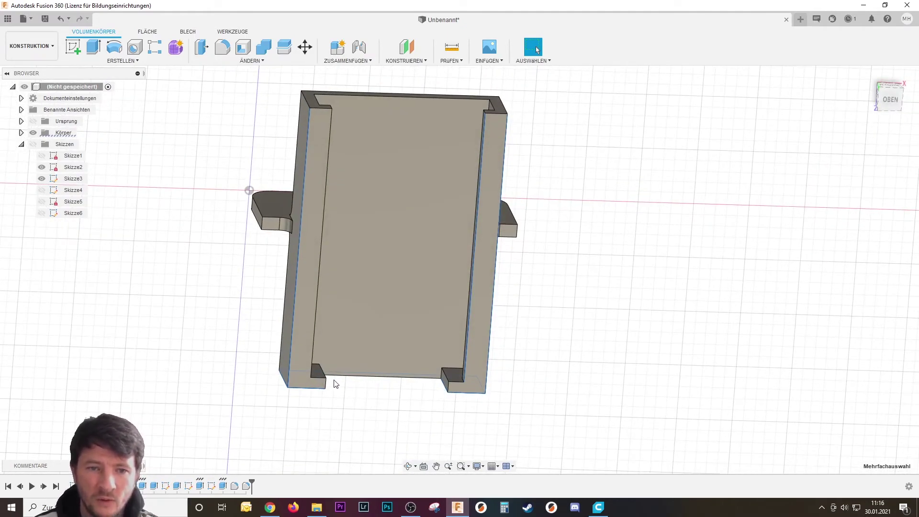
pyautogui.scroll(3, 335, 383)
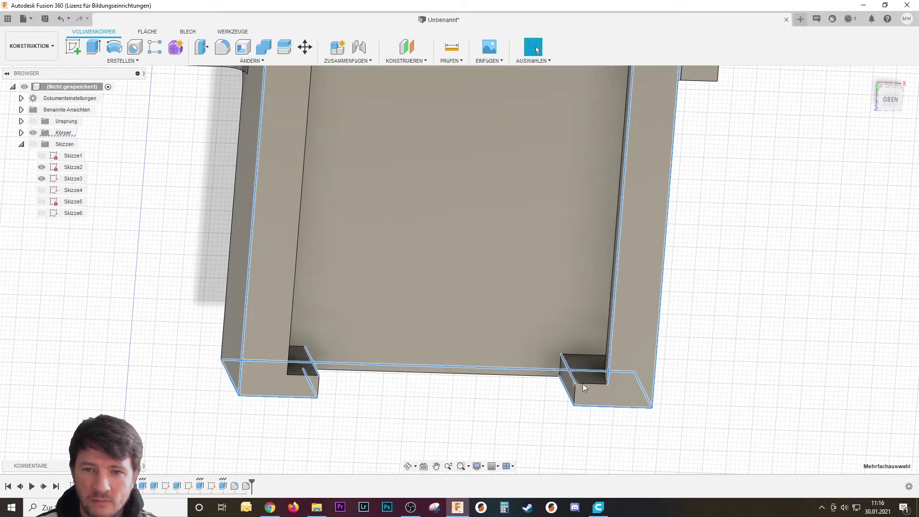
pyautogui.moveTo(596, 399)
pyautogui.keyDown('shift'); pyautogui.mouseDown(button='middle')
pyautogui.moveTo(593, 427)
pyautogui.moveTo(576, 391)
pyautogui.moveTo(602, 352)
pyautogui.moveTo(582, 313)
pyautogui.moveTo(554, 304)
pyautogui.moveTo(374, 315)
pyautogui.moveTo(272, 338)
pyautogui.mouseUp(button='middle'); pyautogui.keyUp('shift')
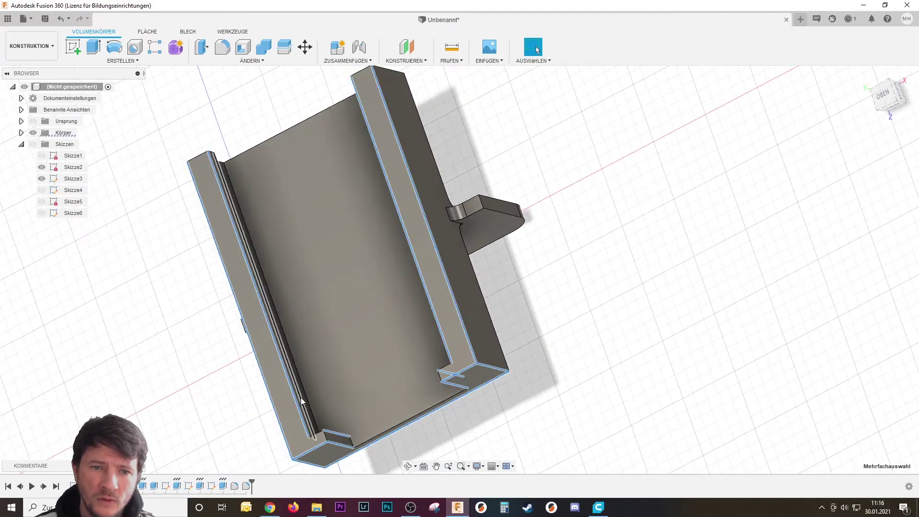
pyautogui.scroll(4, 303, 400)
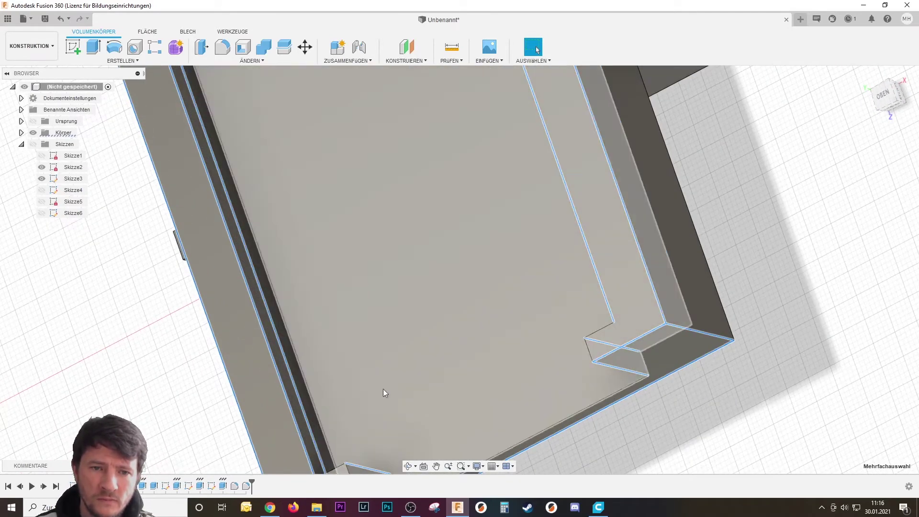
pyautogui.moveTo(576, 326)
pyautogui.keyDown('shift'); pyautogui.mouseDown(button='middle')
pyautogui.moveTo(615, 360)
pyautogui.moveTo(640, 354)
pyautogui.moveTo(618, 392)
pyautogui.mouseUp(button='middle'); pyautogui.keyUp('shift')
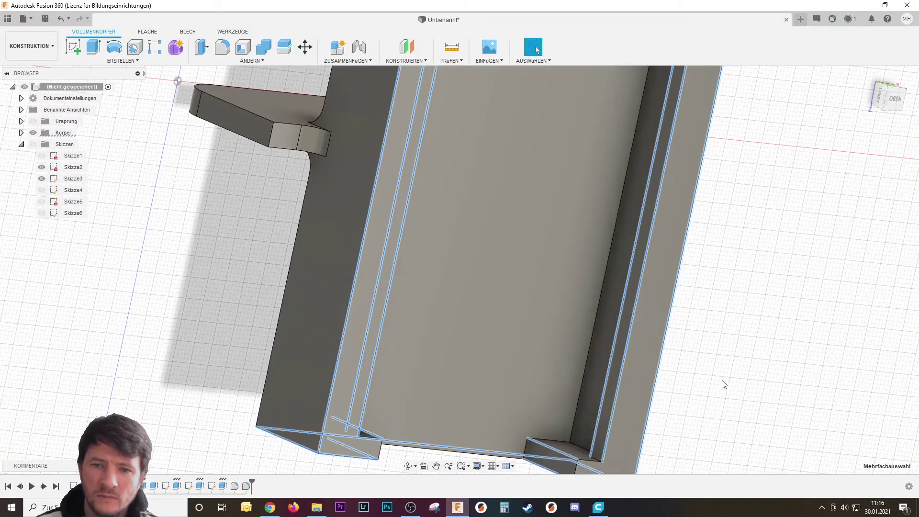
pyautogui.scroll(-5, 720, 383)
pyautogui.moveTo(721, 384)
pyautogui.keyDown('shift'); pyautogui.mouseDown(button='middle')
pyautogui.moveTo(711, 297)
pyautogui.moveTo(722, 279)
pyautogui.moveTo(699, 286)
pyautogui.mouseUp(button='middle'); pyautogui.keyUp('shift')
pyautogui.scroll(4, 555, 330)
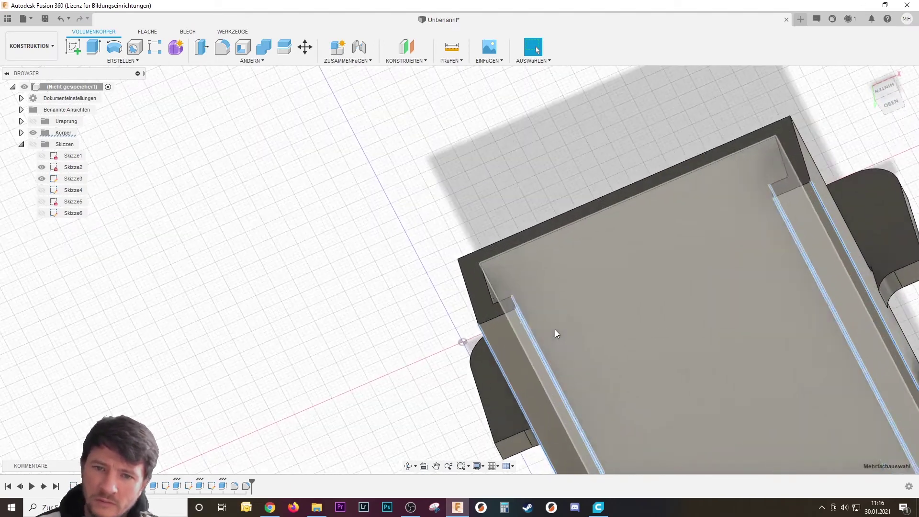
pyautogui.click(492, 320)
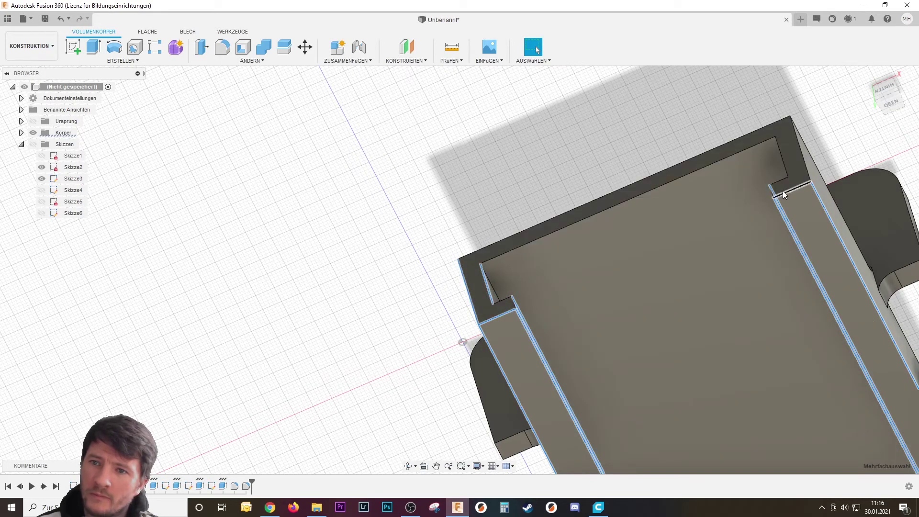
# Step: Add the short rib edge, the outer right edge and the inner corner edge
pyautogui.scroll(2, 787, 194)
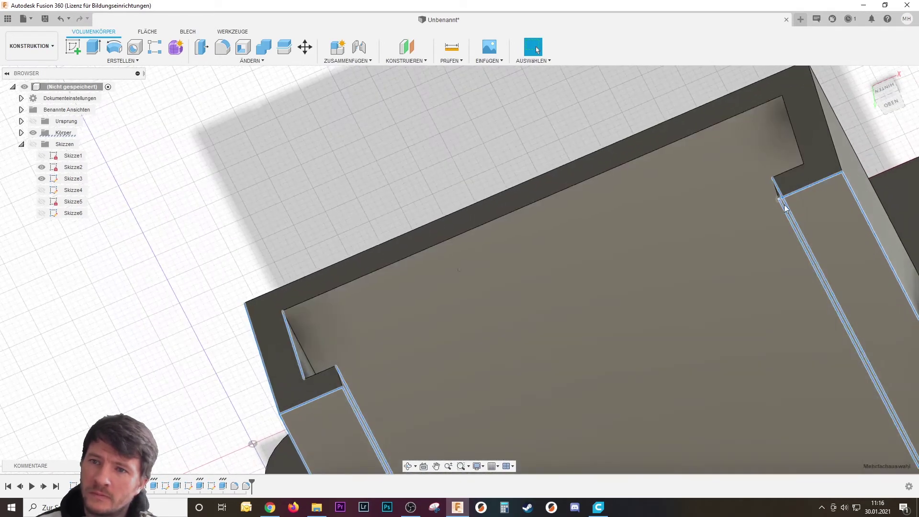
pyautogui.scroll(-2, 808, 213)
pyautogui.scroll(1, 802, 236)
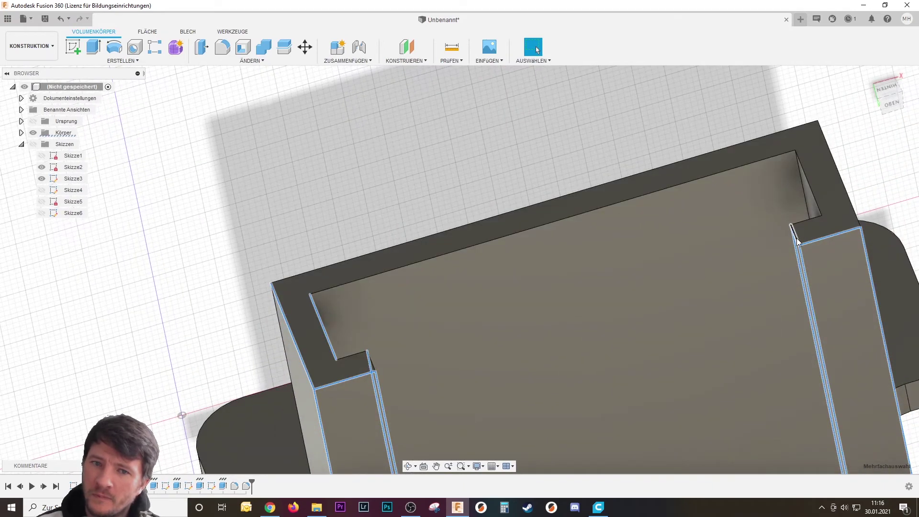
pyautogui.click(797, 242)
pyautogui.click(843, 186)
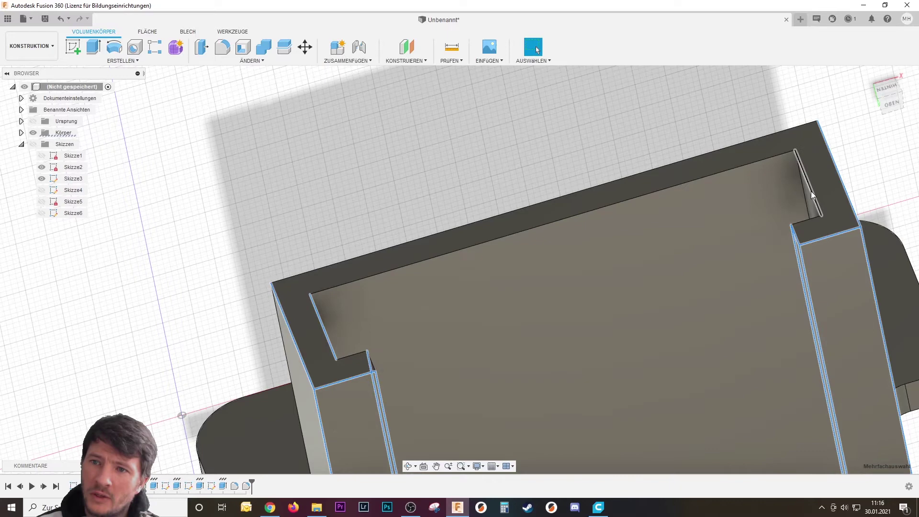
pyautogui.click(811, 191)
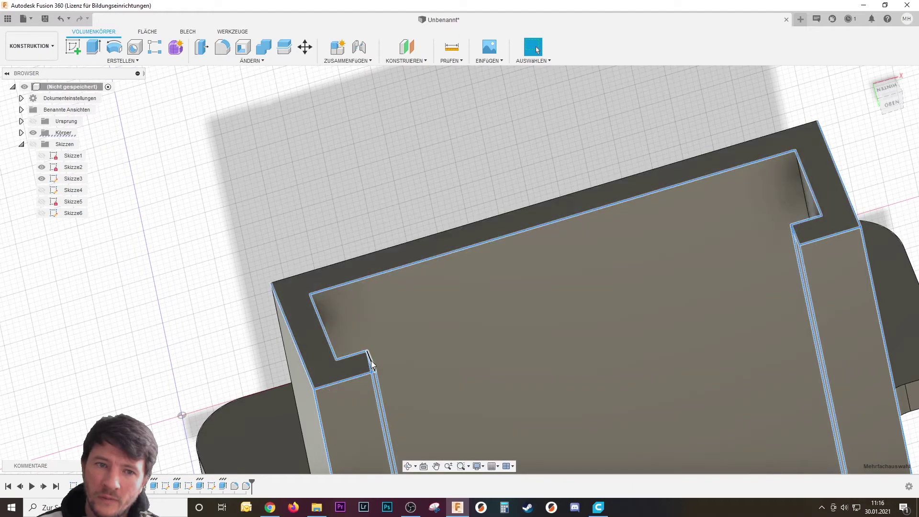
pyautogui.scroll(-1, 637, 337)
pyautogui.scroll(-4, 638, 338)
pyautogui.moveTo(637, 337)
pyautogui.keyDown('shift'); pyautogui.mouseDown(button='middle')
pyautogui.moveTo(743, 346)
pyautogui.moveTo(636, 352)
pyautogui.mouseUp(button='middle'); pyautogui.keyUp('shift')
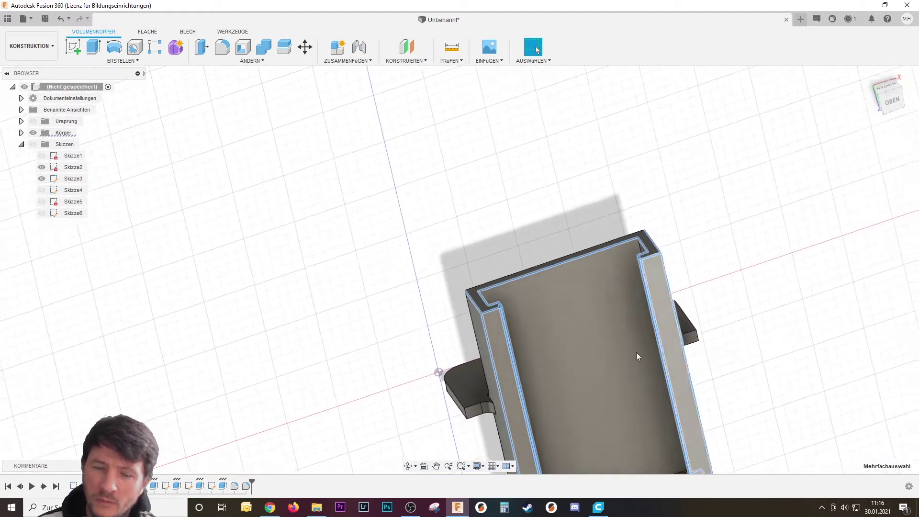
pyautogui.scroll(-2, 636, 355)
# Step: Fillet the 26 selected tray edges at 2 mm after 5 mm fails
pyautogui.click(224, 47)
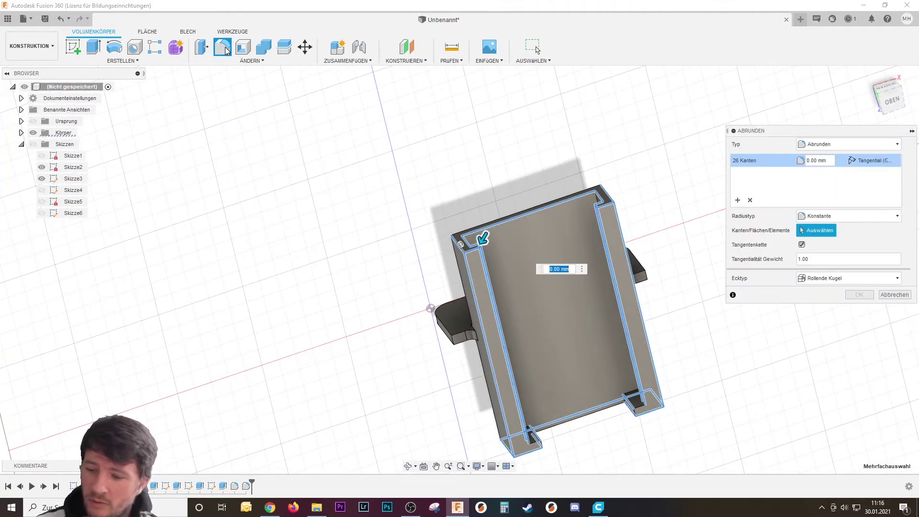
pyautogui.press('Return')
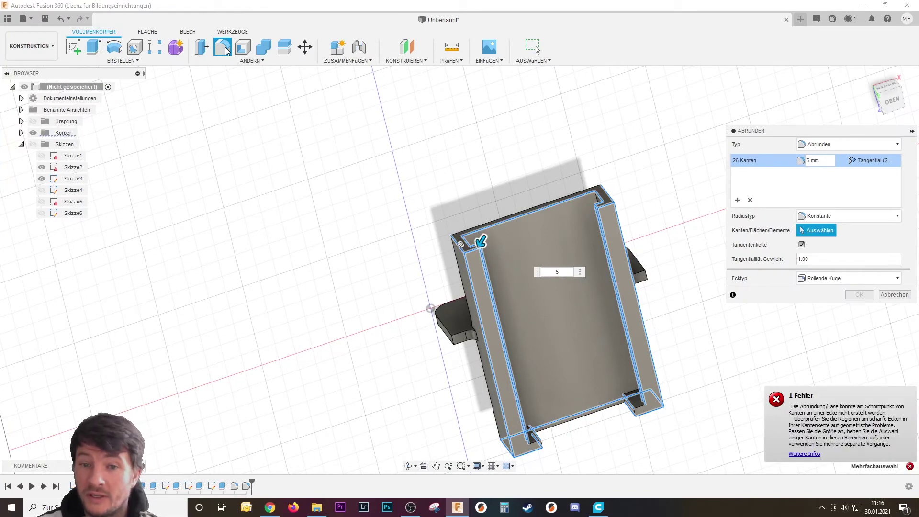
pyautogui.write('2')
pyautogui.press('Return')
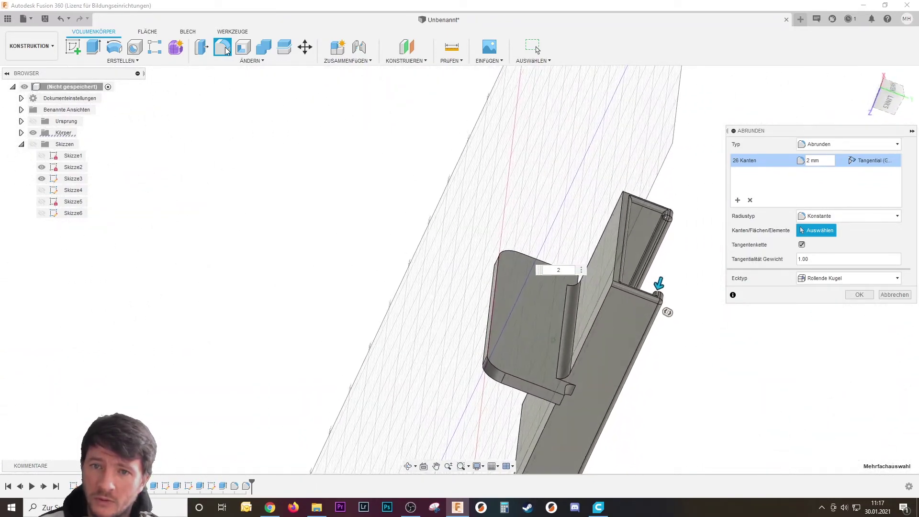
pyautogui.press('Return')
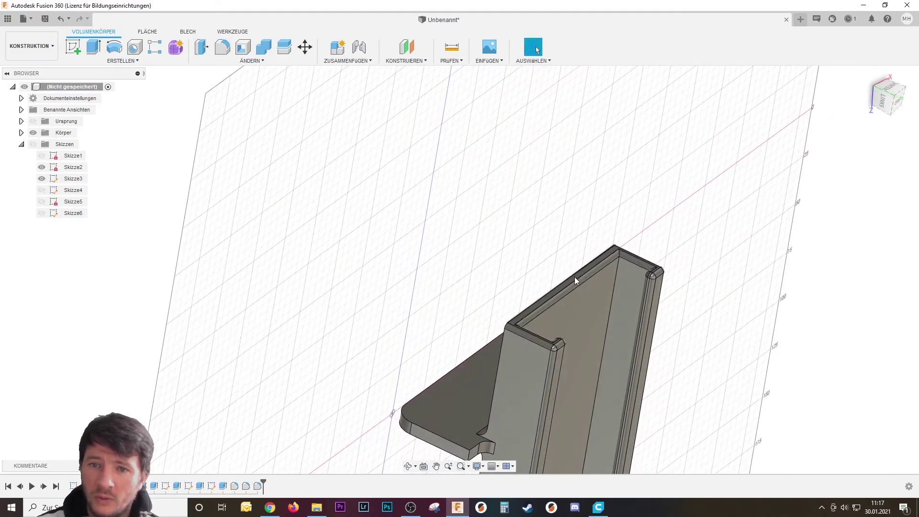
# Step: Round the 85 mm edge with a 1 mm fillet
pyautogui.click(513, 275)
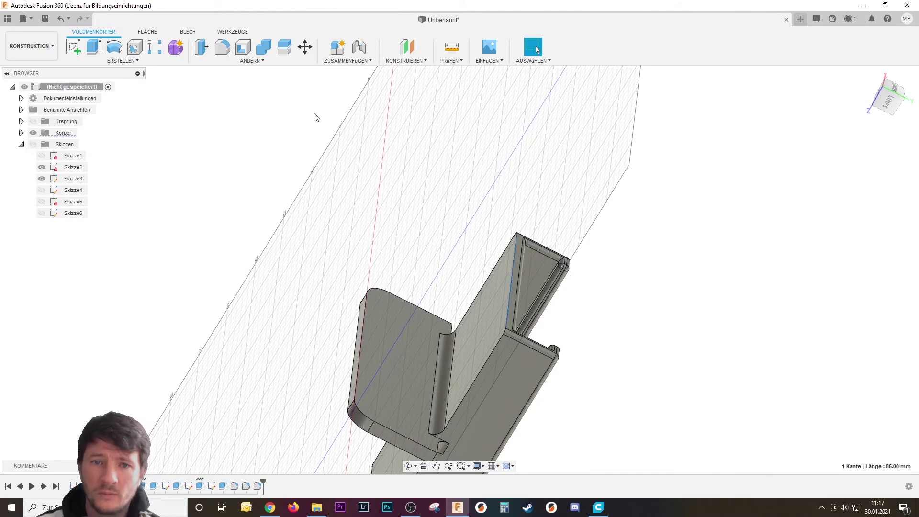
pyautogui.click(226, 45)
pyautogui.write('1')
pyautogui.press('Return')
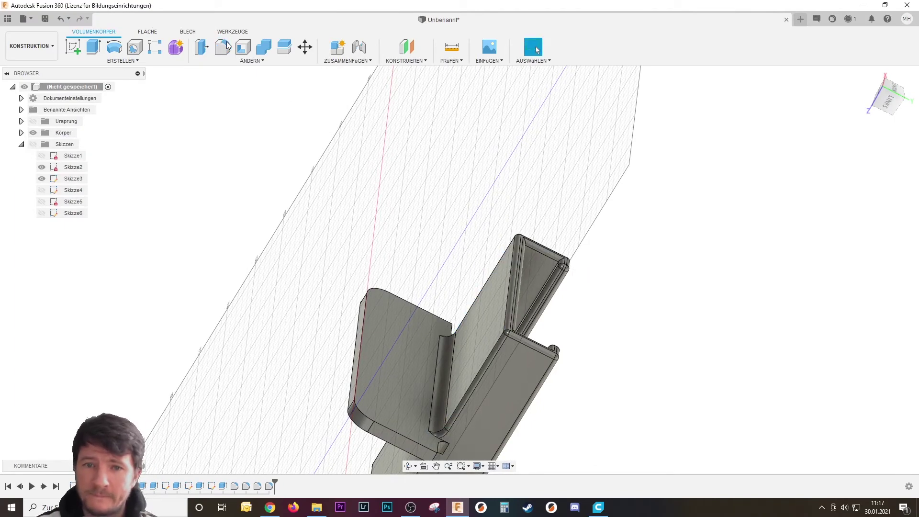
# Step: Orbit around the holder and switch to the flat left (LINKS) side view
pyautogui.moveTo(780, 326)
pyautogui.keyDown('shift'); pyautogui.mouseDown(button='middle')
pyautogui.moveTo(566, 355)
pyautogui.moveTo(659, 388)
pyautogui.moveTo(630, 409)
pyautogui.moveTo(453, 328)
pyautogui.moveTo(371, 349)
pyautogui.moveTo(381, 342)
pyautogui.moveTo(349, 338)
pyautogui.moveTo(380, 341)
pyautogui.moveTo(322, 367)
pyautogui.moveTo(357, 359)
pyautogui.moveTo(329, 346)
pyautogui.moveTo(342, 359)
pyautogui.moveTo(332, 329)
pyautogui.moveTo(341, 346)
pyautogui.moveTo(340, 273)
pyautogui.moveTo(324, 318)
pyautogui.moveTo(325, 299)
pyautogui.moveTo(267, 311)
pyautogui.mouseUp(button='middle'); pyautogui.keyUp('shift')
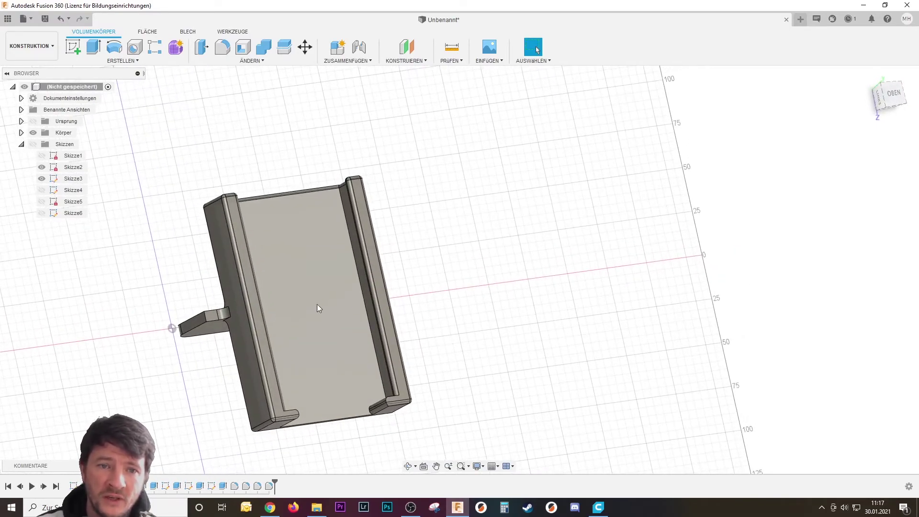
pyautogui.moveTo(347, 301)
pyautogui.keyDown('shift'); pyautogui.mouseDown(button='middle')
pyautogui.moveTo(244, 307)
pyautogui.moveTo(262, 302)
pyautogui.moveTo(346, 337)
pyautogui.moveTo(326, 338)
pyautogui.moveTo(286, 404)
pyautogui.moveTo(295, 396)
pyautogui.moveTo(303, 315)
pyautogui.moveTo(315, 367)
pyautogui.moveTo(278, 293)
pyautogui.moveTo(320, 315)
pyautogui.mouseUp(button='middle'); pyautogui.keyUp('shift')
pyautogui.moveTo(348, 323)
pyautogui.keyDown('shift'); pyautogui.mouseDown(button='middle')
pyautogui.moveTo(369, 374)
pyautogui.moveTo(376, 377)
pyautogui.moveTo(386, 349)
pyautogui.mouseUp(button='middle'); pyautogui.keyUp('shift')
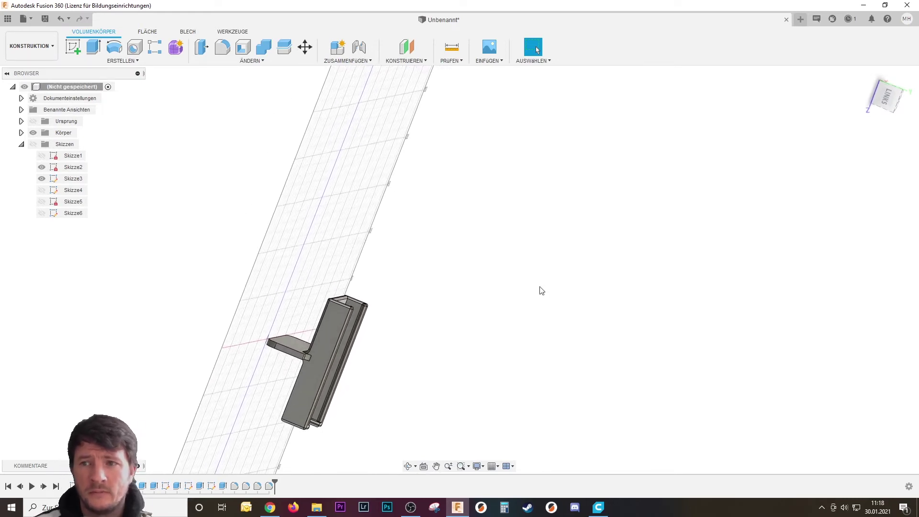
pyautogui.click(892, 99)
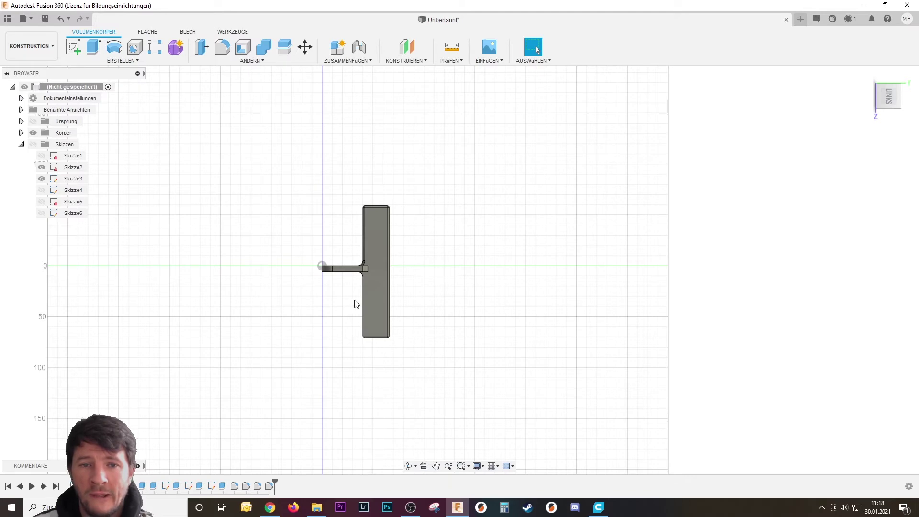
# Step: Inspect the holder from tilted, bottom and near-top views
pyautogui.moveTo(355, 304)
pyautogui.keyDown('shift'); pyautogui.mouseDown(button='middle')
pyautogui.moveTo(427, 367)
pyautogui.moveTo(395, 342)
pyautogui.moveTo(403, 360)
pyautogui.moveTo(381, 404)
pyautogui.moveTo(369, 400)
pyautogui.mouseUp(button='middle'); pyautogui.keyUp('shift')
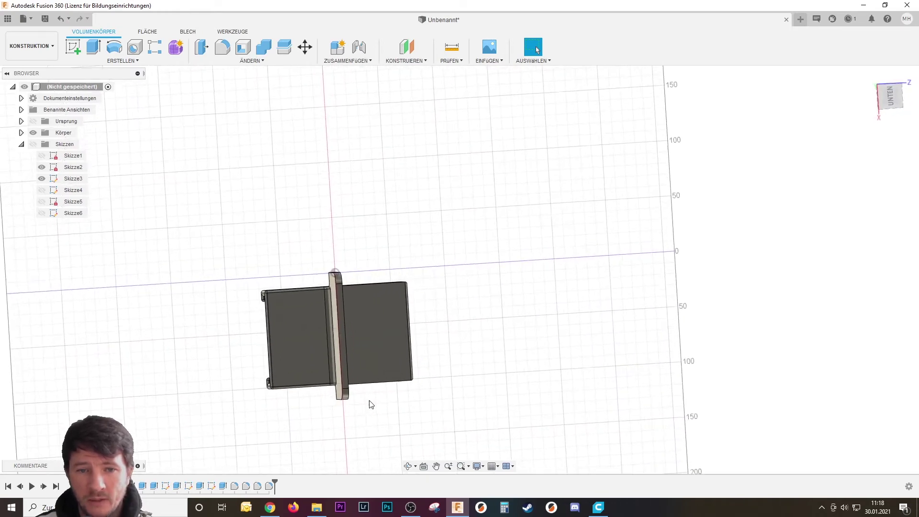
pyautogui.click(889, 98)
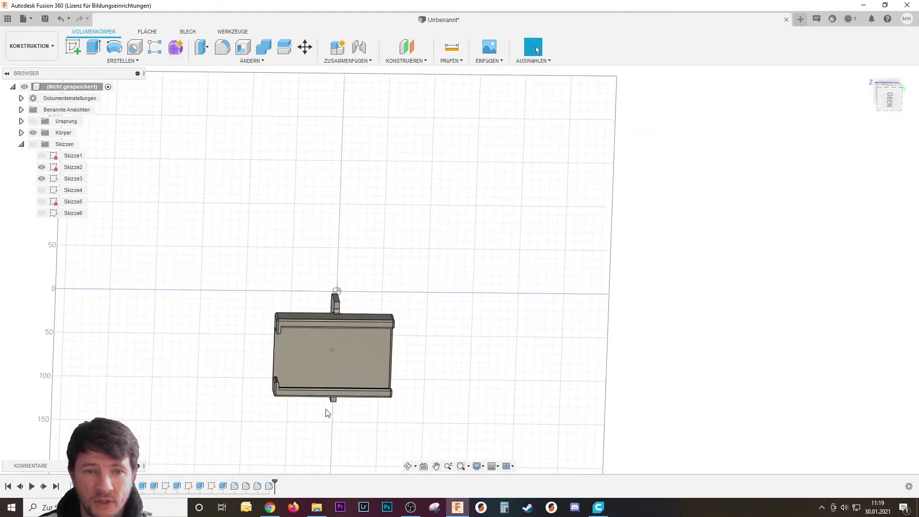
pyautogui.moveTo(375, 420)
pyautogui.keyDown('shift'); pyautogui.mouseDown(button='middle')
pyautogui.moveTo(329, 412)
pyautogui.moveTo(341, 416)
pyautogui.mouseUp(button='middle'); pyautogui.keyUp('shift')
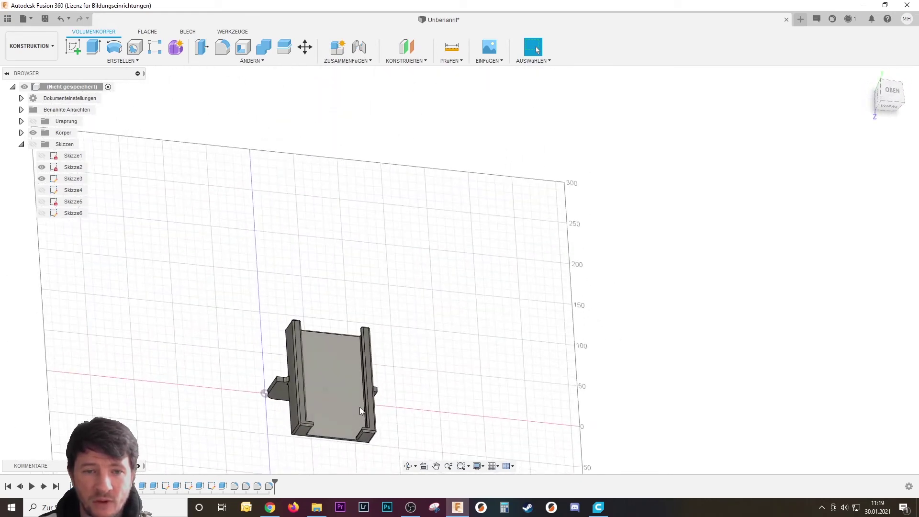
pyautogui.keyDown('shift'); pyautogui.moveTo(360, 406); pyautogui.dragTo(299, 404, button='middle'); pyautogui.keyUp('shift')
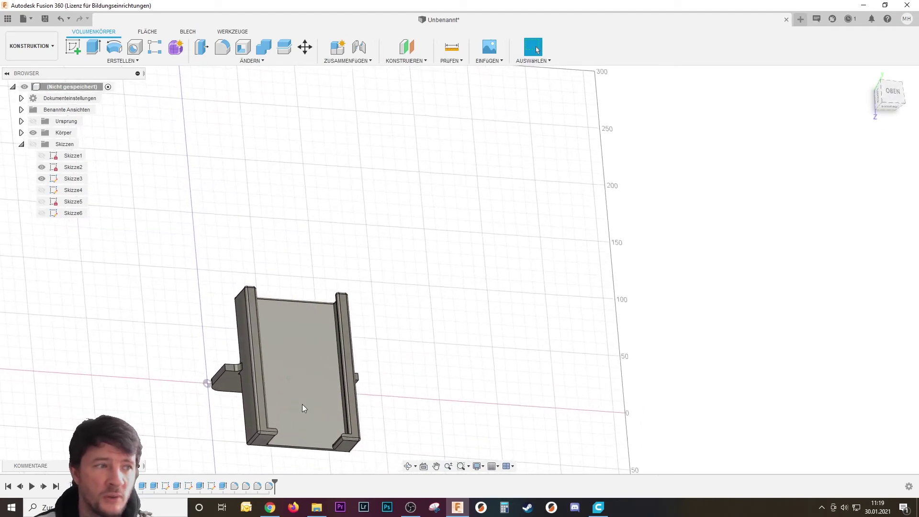
pyautogui.keyDown('shift'); pyautogui.moveTo(303, 404); pyautogui.dragTo(222, 417, button='middle'); pyautogui.keyUp('shift')
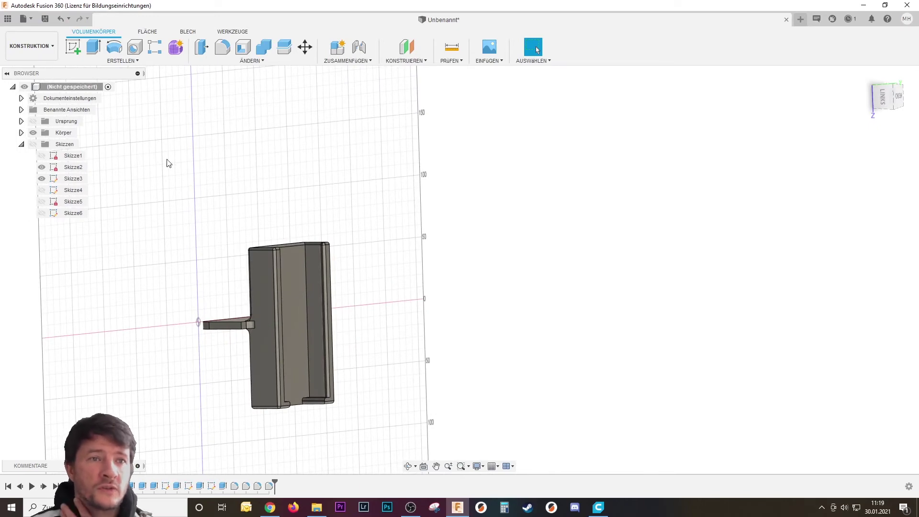
# Step: Save the design as jule handy halter auto cd v1 and export its body for 3D printing
pyautogui.click(27, 19)
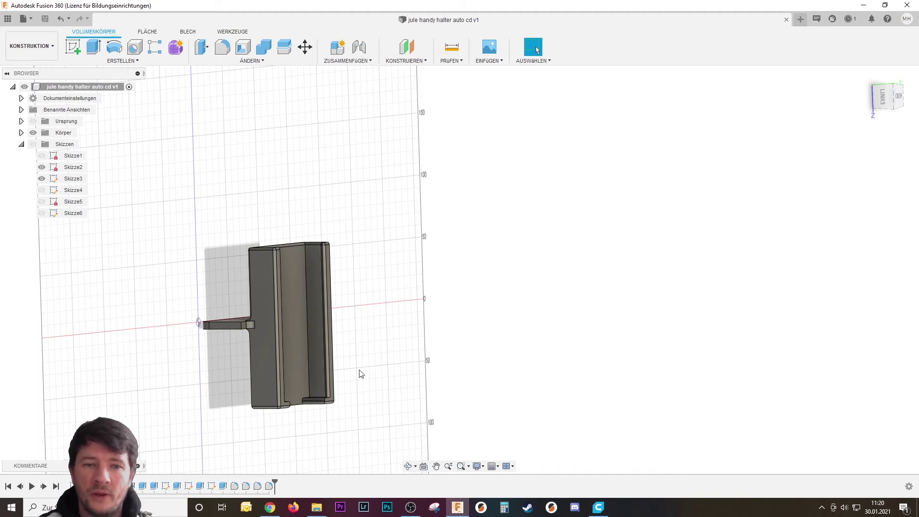
pyautogui.click(23, 18)
pyautogui.click(62, 160)
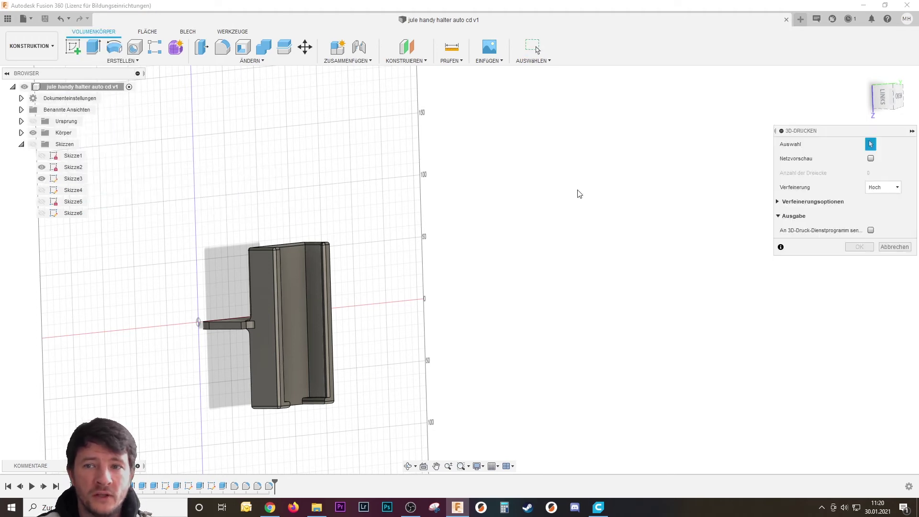
pyautogui.click(328, 285)
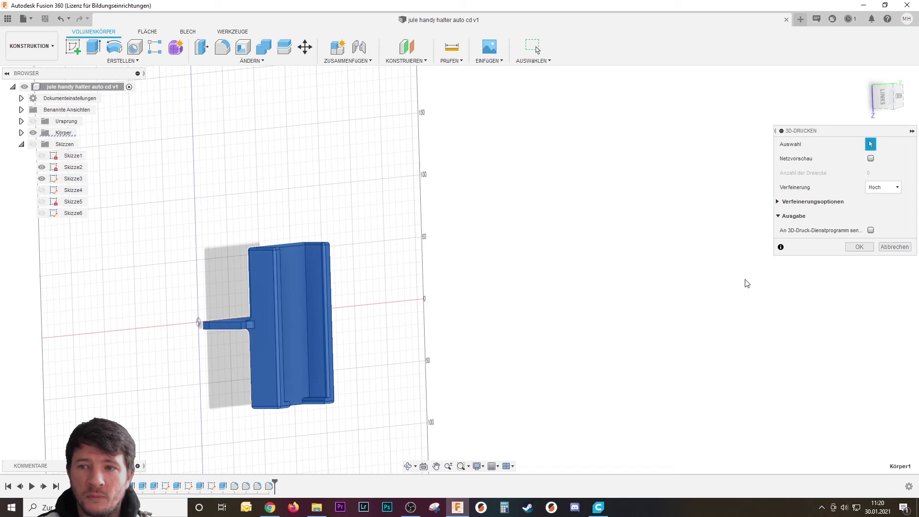
pyautogui.click(856, 246)
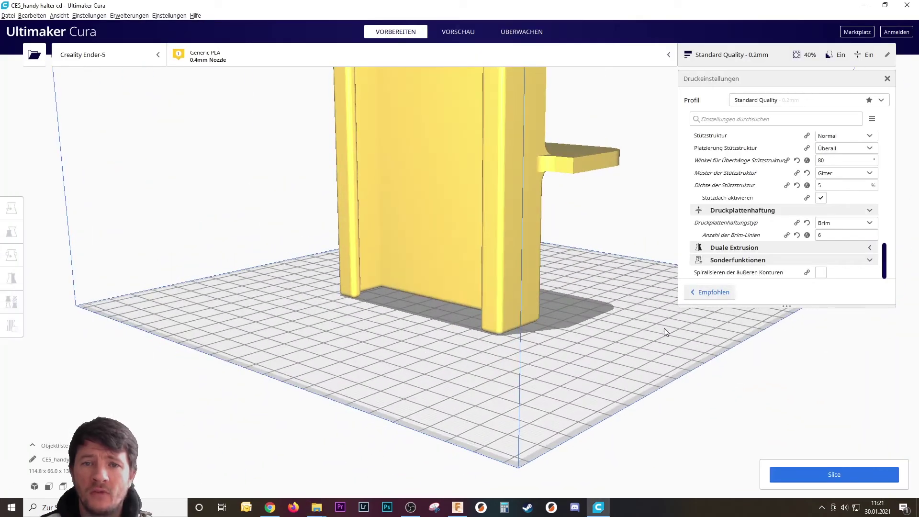
# Step: Rotate the holder 90° on the Cura build plate, giving a 130.0 × 66.0 mm footprint
pyautogui.moveTo(664, 329)
pyautogui.mouseDown(button='right')
pyautogui.moveTo(551, 261)
pyautogui.moveTo(555, 203)
pyautogui.moveTo(503, 283)
pyautogui.moveTo(562, 320)
pyautogui.moveTo(615, 248)
pyautogui.moveTo(424, 164)
pyautogui.moveTo(632, 242)
pyautogui.moveTo(529, 193)
pyautogui.moveTo(561, 111)
pyautogui.mouseUp(button='right')
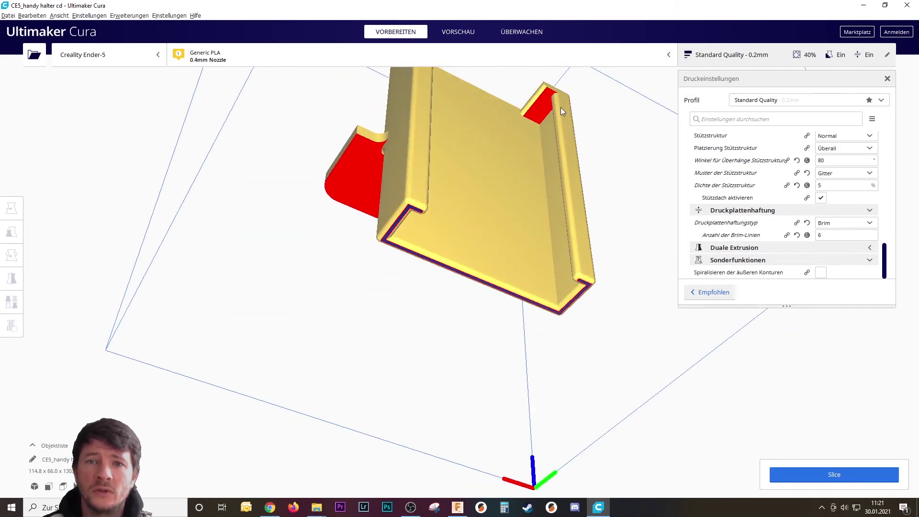
pyautogui.moveTo(540, 146); pyautogui.dragTo(513, 197, button='right')
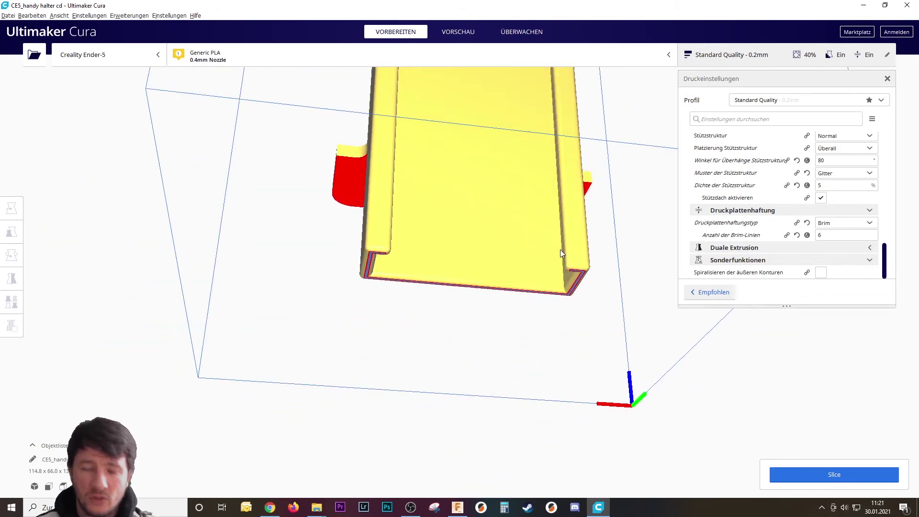
pyautogui.moveTo(618, 199)
pyautogui.mouseDown(button='right')
pyautogui.moveTo(605, 195)
pyautogui.moveTo(576, 227)
pyautogui.moveTo(392, 240)
pyautogui.mouseUp(button='right')
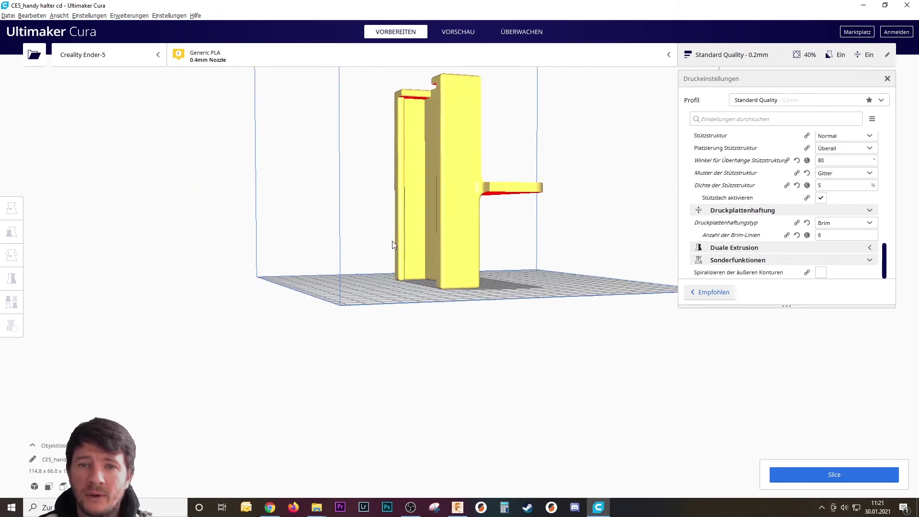
pyautogui.moveTo(538, 177)
pyautogui.mouseDown(button='right')
pyautogui.moveTo(546, 188)
pyautogui.moveTo(595, 197)
pyautogui.moveTo(502, 170)
pyautogui.mouseUp(button='right')
pyautogui.click(517, 163)
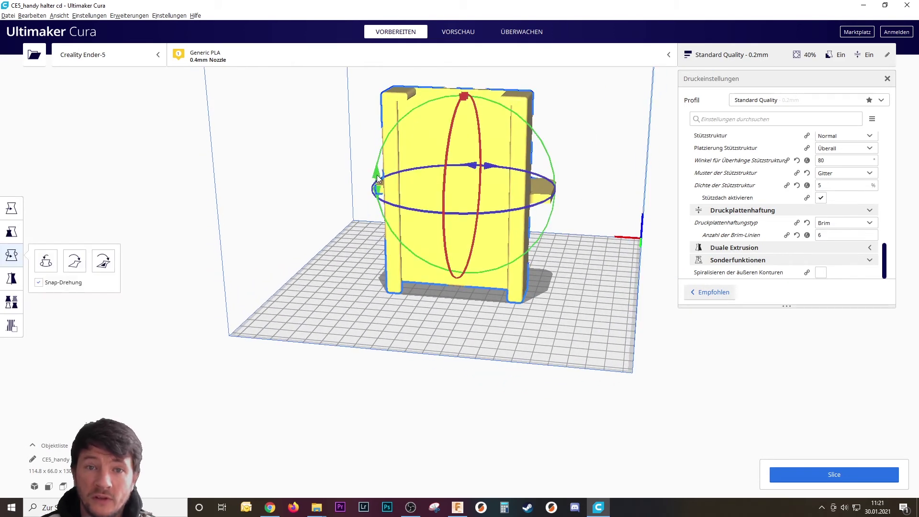
pyautogui.moveTo(390, 139)
pyautogui.mouseDown()
pyautogui.moveTo(521, 146)
pyautogui.moveTo(498, 131)
pyautogui.mouseUp()
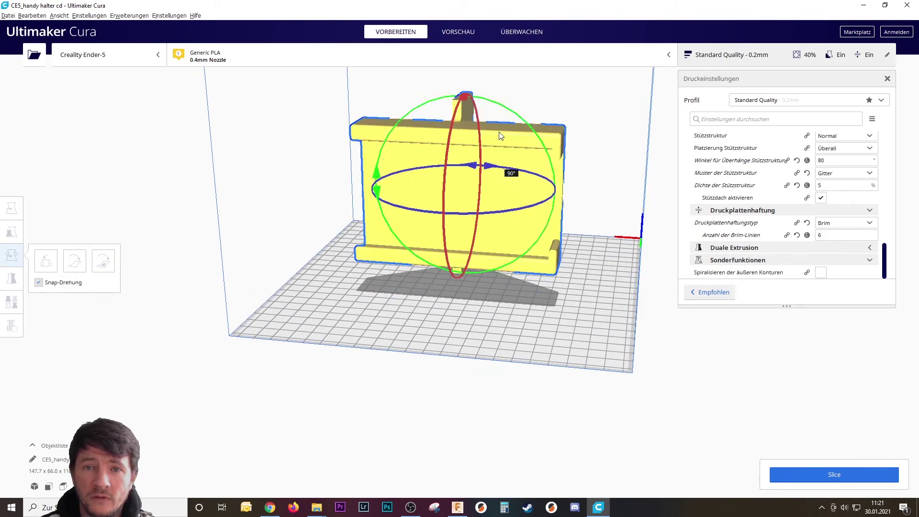
pyautogui.moveTo(498, 131)
pyautogui.mouseDown(button='right')
pyautogui.moveTo(527, 304)
pyautogui.moveTo(530, 288)
pyautogui.moveTo(483, 221)
pyautogui.moveTo(400, 222)
pyautogui.moveTo(361, 240)
pyautogui.mouseUp(button='right')
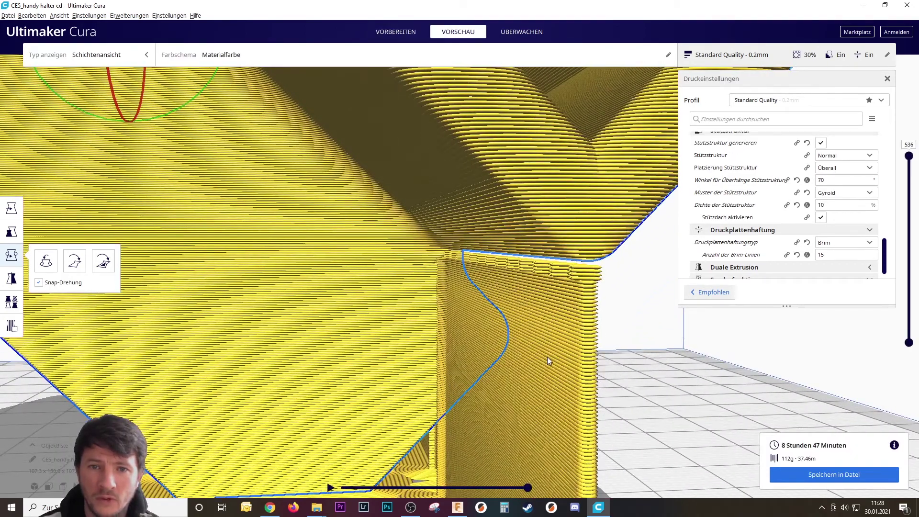
pyautogui.scroll(-3, 547, 357)
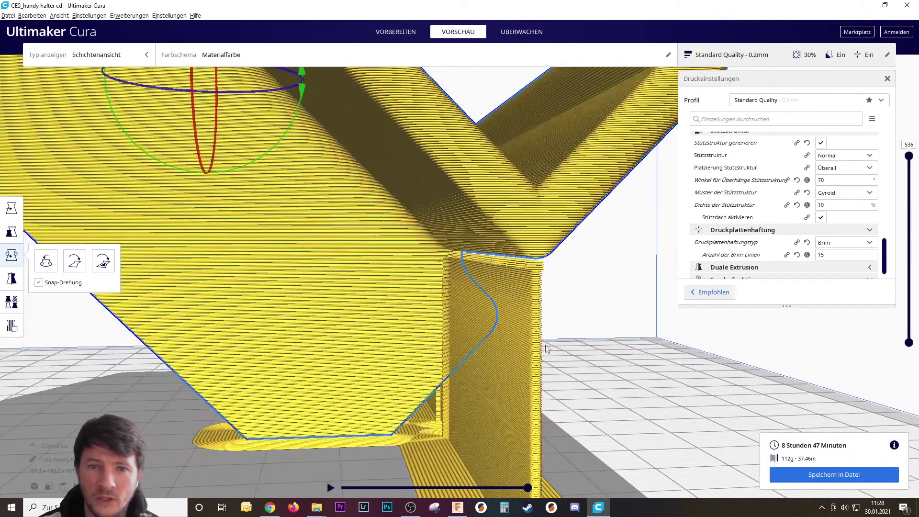
pyautogui.moveTo(547, 354)
pyautogui.mouseDown(button='right')
pyautogui.moveTo(461, 330)
pyautogui.moveTo(318, 334)
pyautogui.mouseUp(button='right')
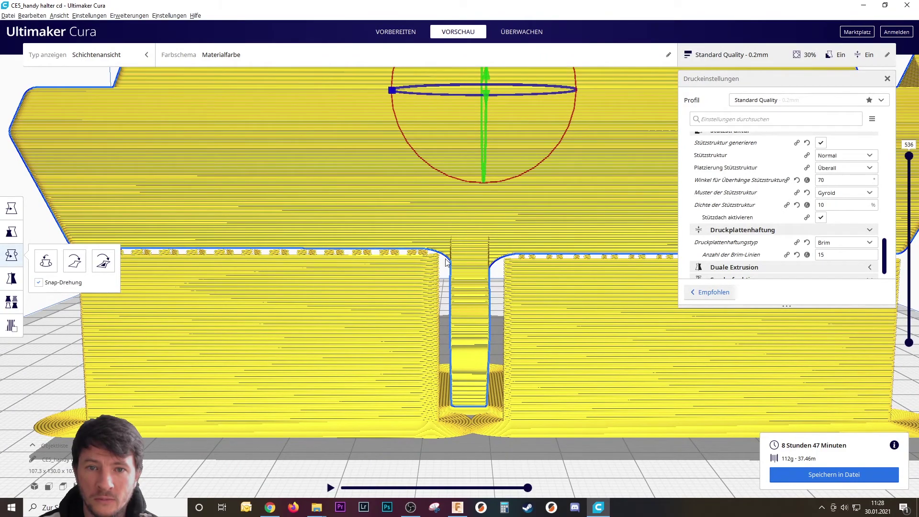
pyautogui.scroll(-5, 451, 312)
pyautogui.moveTo(397, 317)
pyautogui.mouseDown(button='right')
pyautogui.moveTo(568, 315)
pyautogui.moveTo(539, 306)
pyautogui.moveTo(544, 279)
pyautogui.moveTo(457, 268)
pyautogui.mouseUp(button='right')
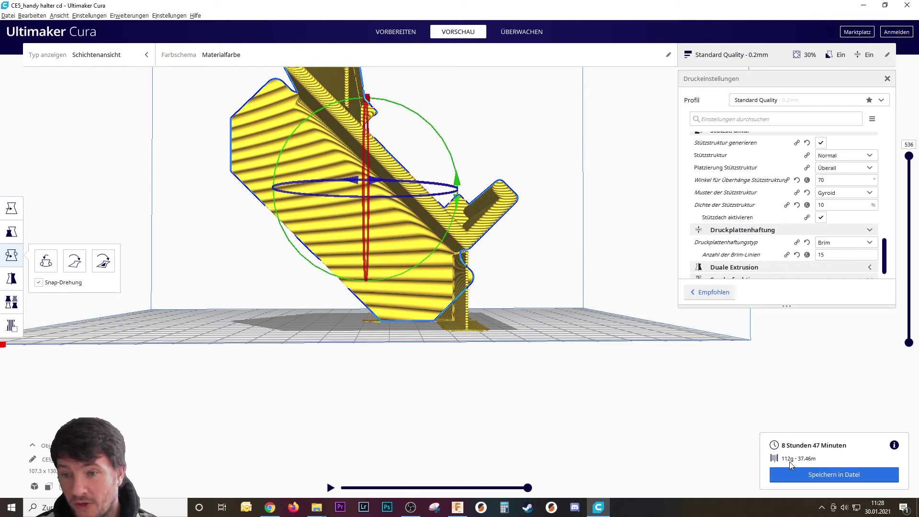
pyautogui.moveTo(552, 289); pyautogui.dragTo(554, 308, button='right')
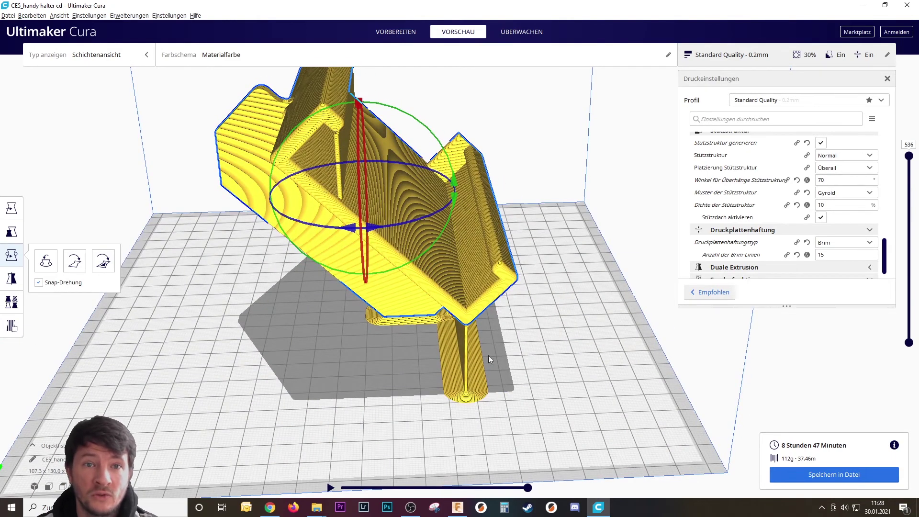
pyautogui.moveTo(391, 354); pyautogui.dragTo(397, 337, button='right')
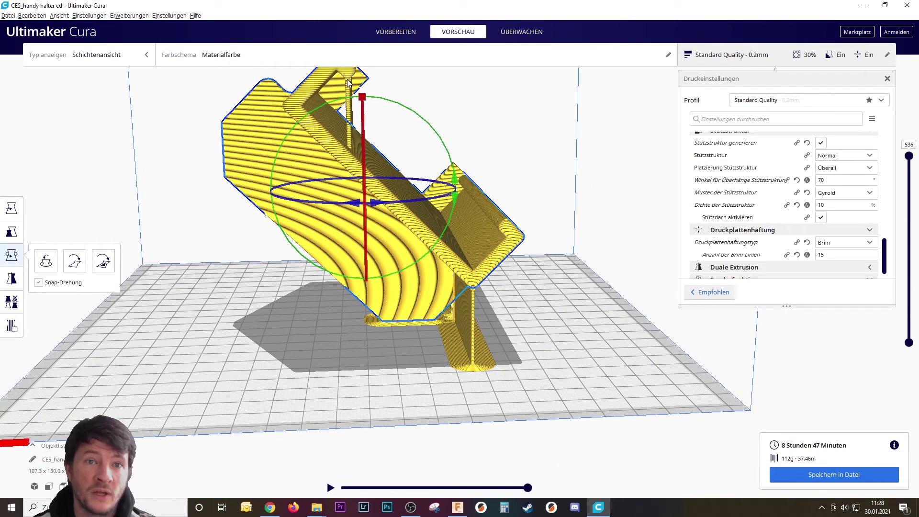
pyautogui.scroll(2, 376, 146)
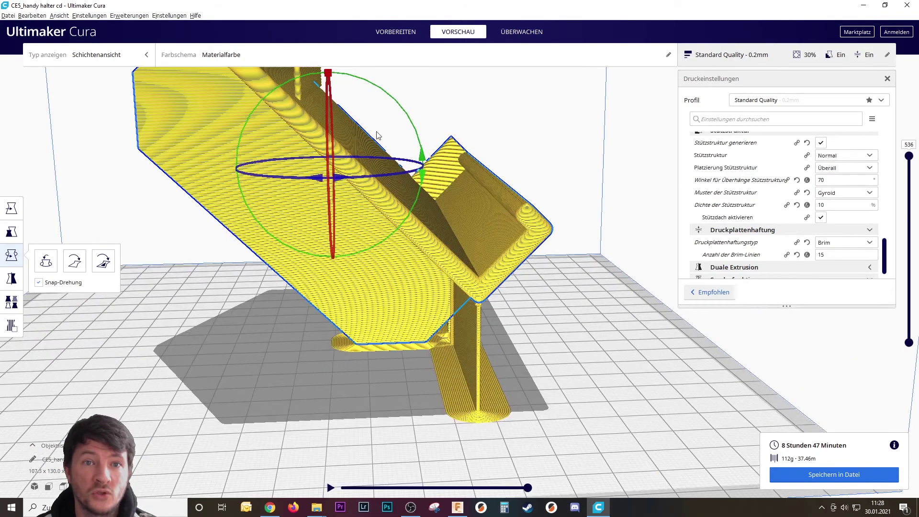
pyautogui.scroll(2, 377, 137)
pyautogui.scroll(2, 426, 113)
pyautogui.scroll(2, 424, 160)
pyautogui.moveTo(424, 160)
pyautogui.mouseDown(button='right')
pyautogui.moveTo(406, 174)
pyautogui.moveTo(393, 148)
pyautogui.mouseUp(button='right')
pyautogui.scroll(1, 368, 160)
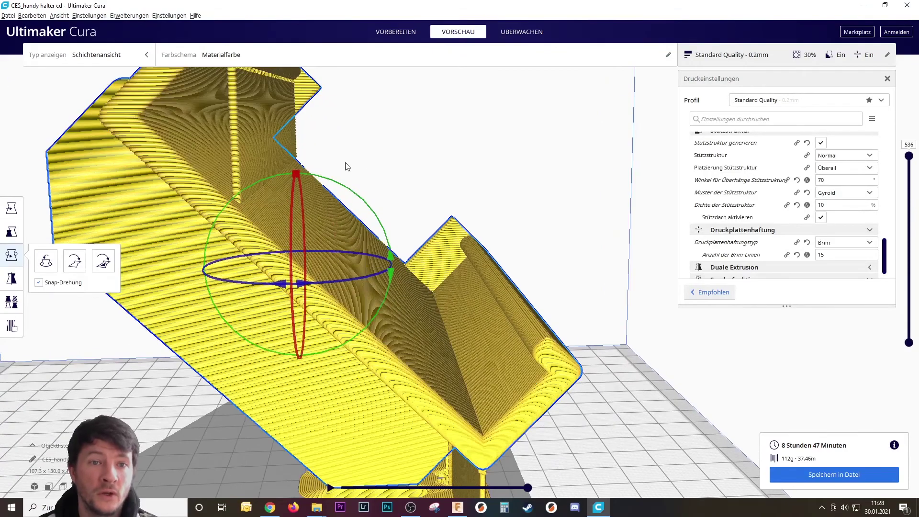
pyautogui.scroll(1, 377, 164)
pyautogui.scroll(2, 397, 174)
pyautogui.scroll(1, 423, 190)
pyautogui.moveTo(430, 193); pyautogui.dragTo(441, 198, button='right')
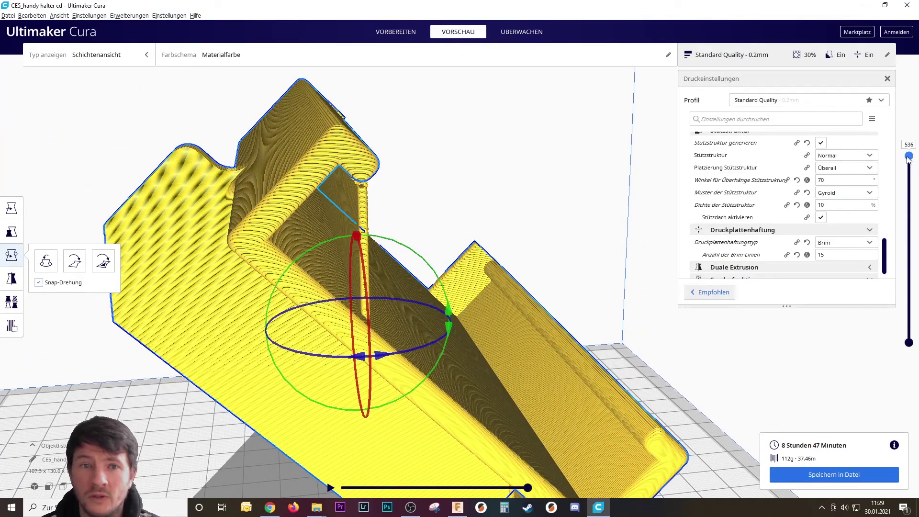
# Step: Limit the sliced preview to layer 496 to expose the internal supports
pyautogui.moveTo(912, 168); pyautogui.dragTo(917, 179)
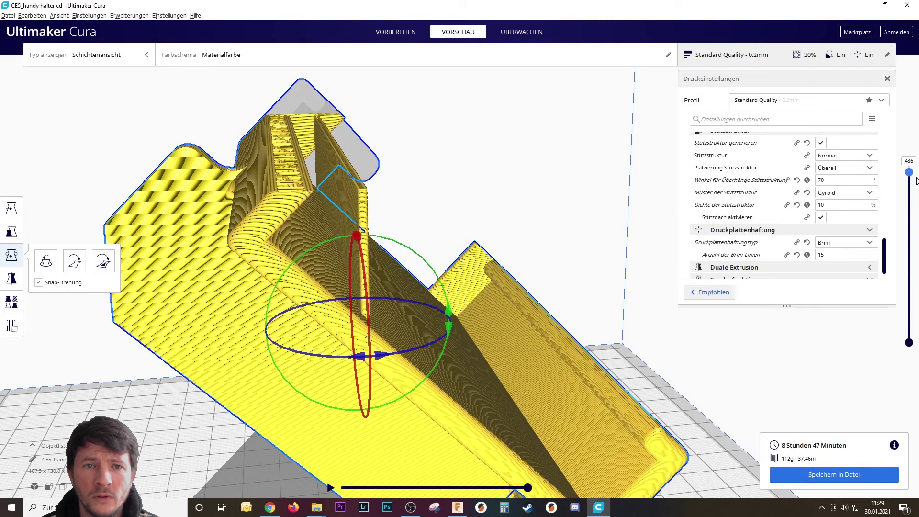
pyautogui.press('Up')
pyautogui.press('Up')
pyautogui.press('Up')
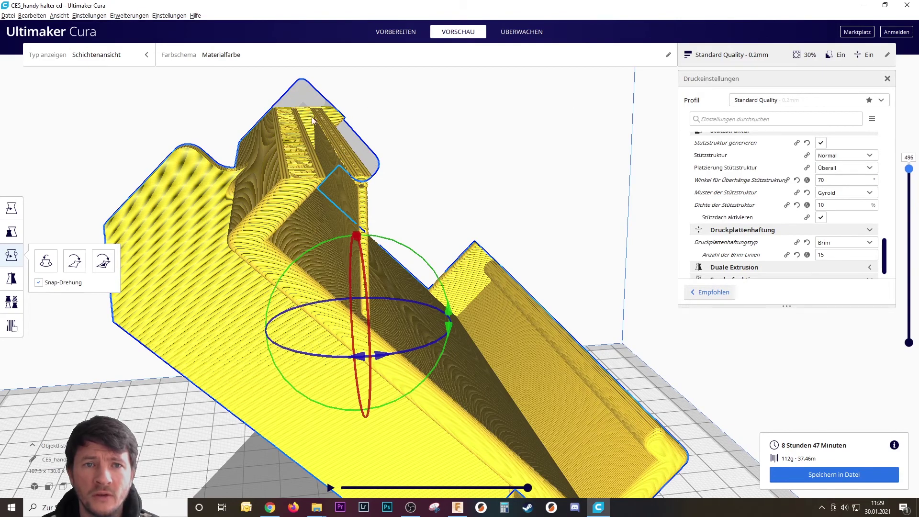
pyautogui.moveTo(312, 120); pyautogui.dragTo(302, 221, button='right')
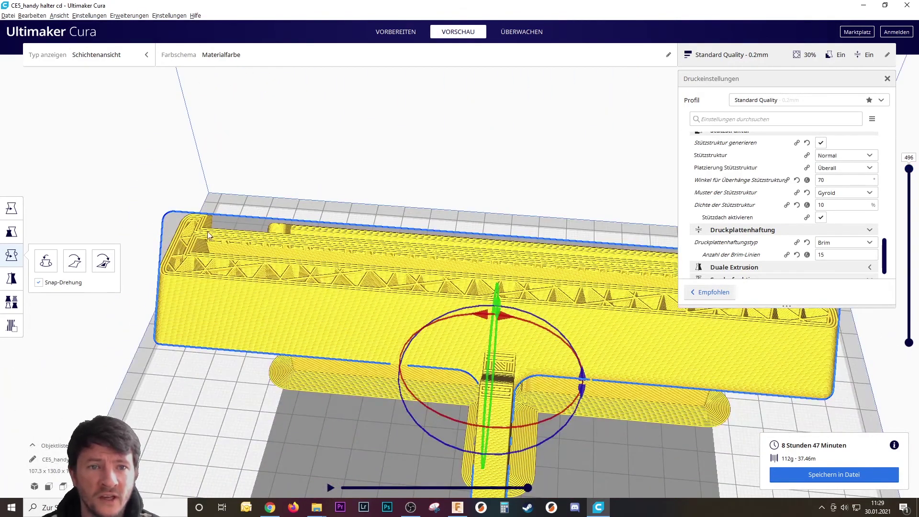
pyautogui.moveTo(207, 231)
pyautogui.mouseDown(button='right')
pyautogui.moveTo(249, 235)
pyautogui.moveTo(215, 205)
pyautogui.mouseUp(button='right')
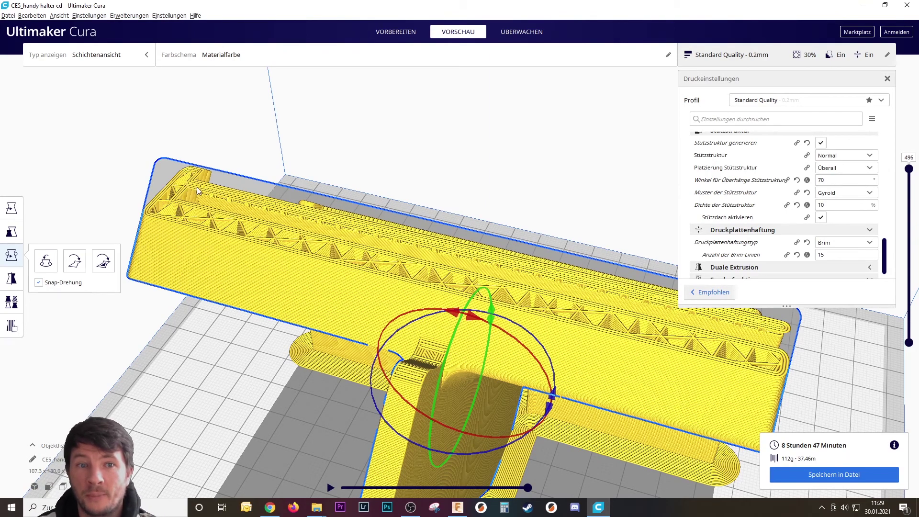
# Step: Orbit and zoom around the cut-away preview to inspect the supports from several sides
pyautogui.moveTo(664, 361)
pyautogui.mouseDown(button='right')
pyautogui.moveTo(518, 343)
pyautogui.moveTo(506, 377)
pyautogui.moveTo(368, 372)
pyautogui.mouseUp(button='right')
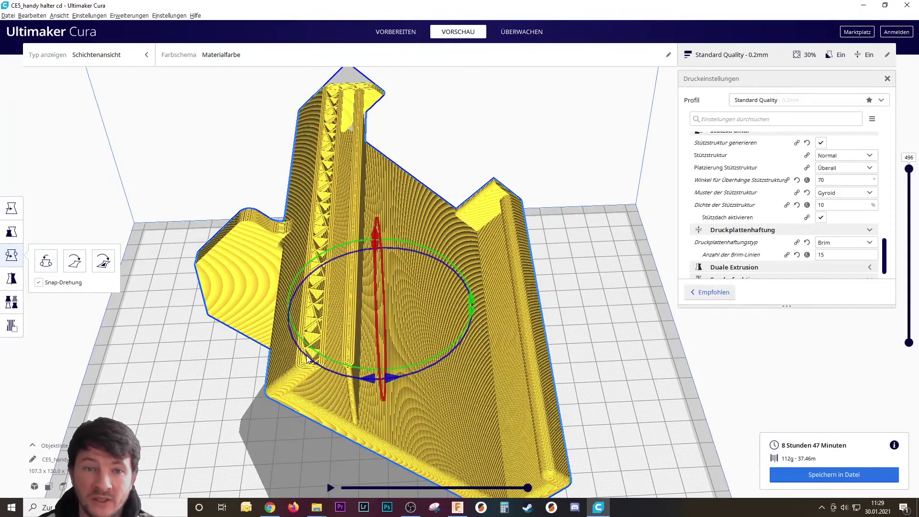
pyautogui.scroll(3, 315, 282)
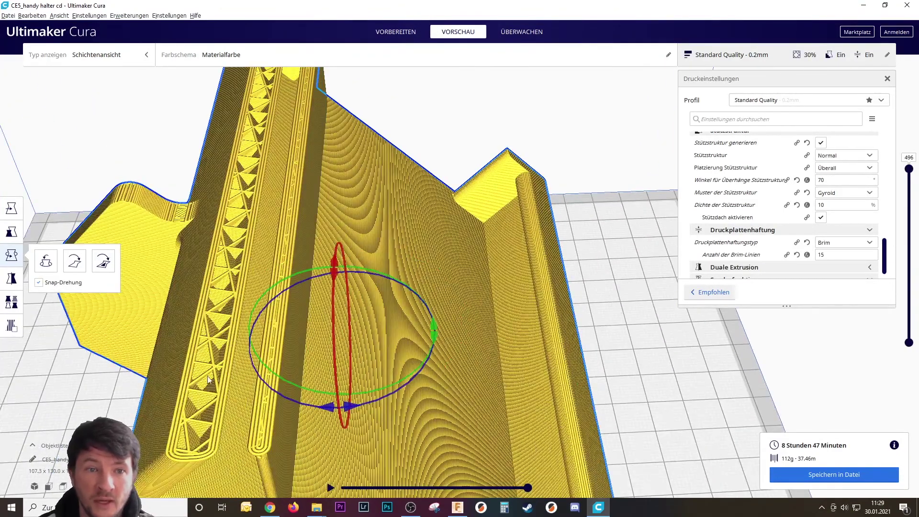
pyautogui.scroll(-3, 211, 390)
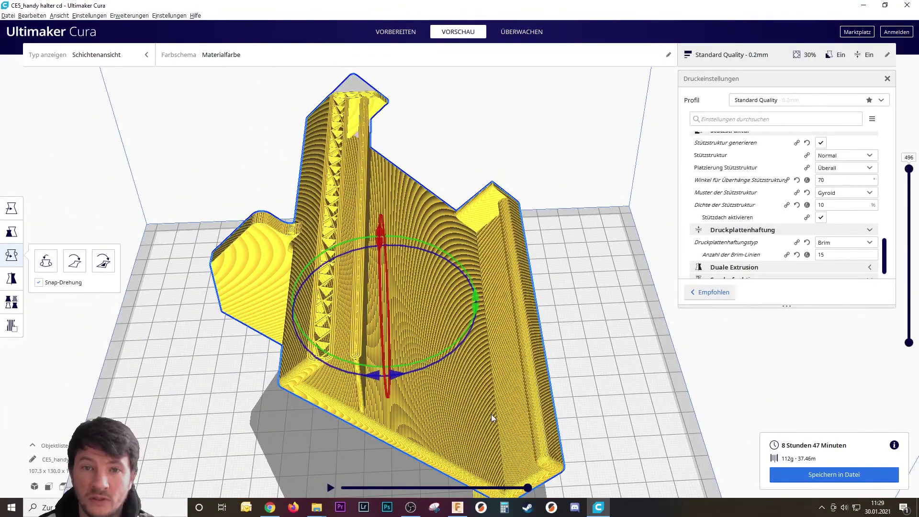
pyautogui.moveTo(491, 414)
pyautogui.mouseDown(button='right')
pyautogui.moveTo(550, 386)
pyautogui.moveTo(567, 412)
pyautogui.moveTo(530, 413)
pyautogui.moveTo(587, 417)
pyautogui.mouseUp(button='right')
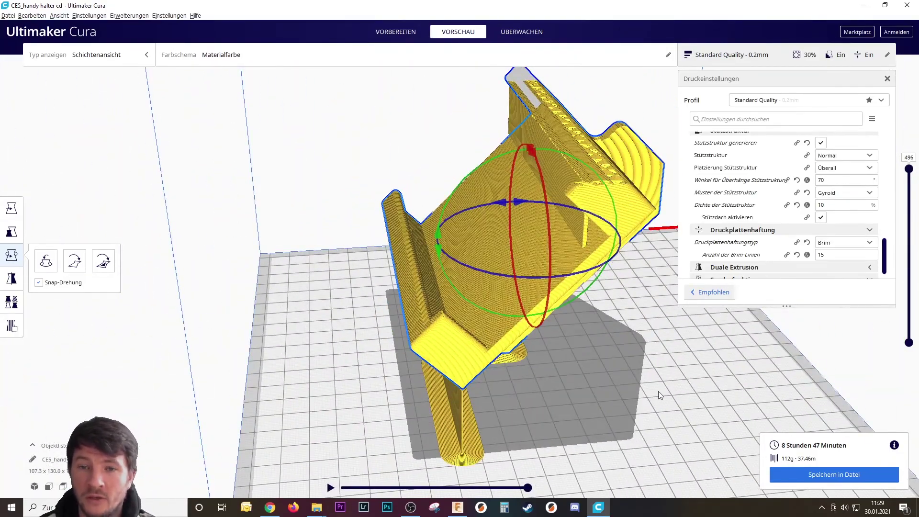
pyautogui.moveTo(649, 389)
pyautogui.mouseDown(button='right')
pyautogui.moveTo(627, 375)
pyautogui.moveTo(532, 390)
pyautogui.moveTo(430, 365)
pyautogui.mouseUp(button='right')
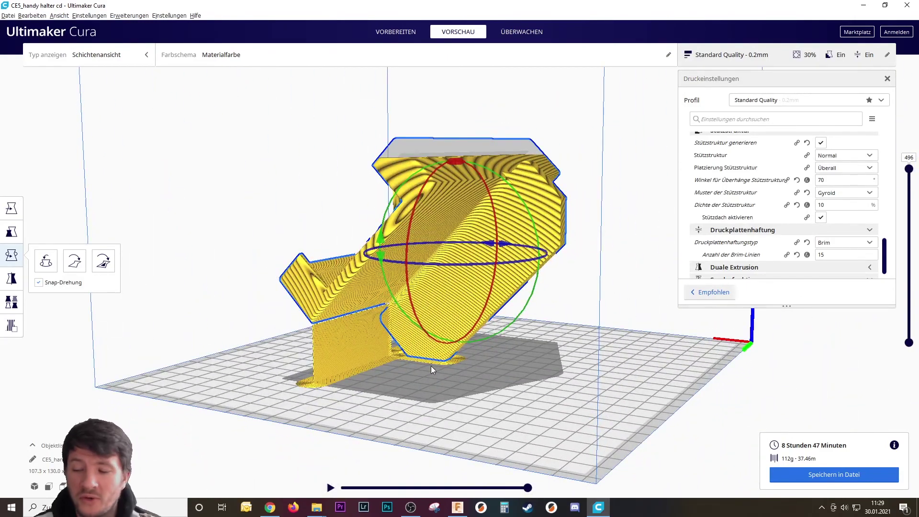